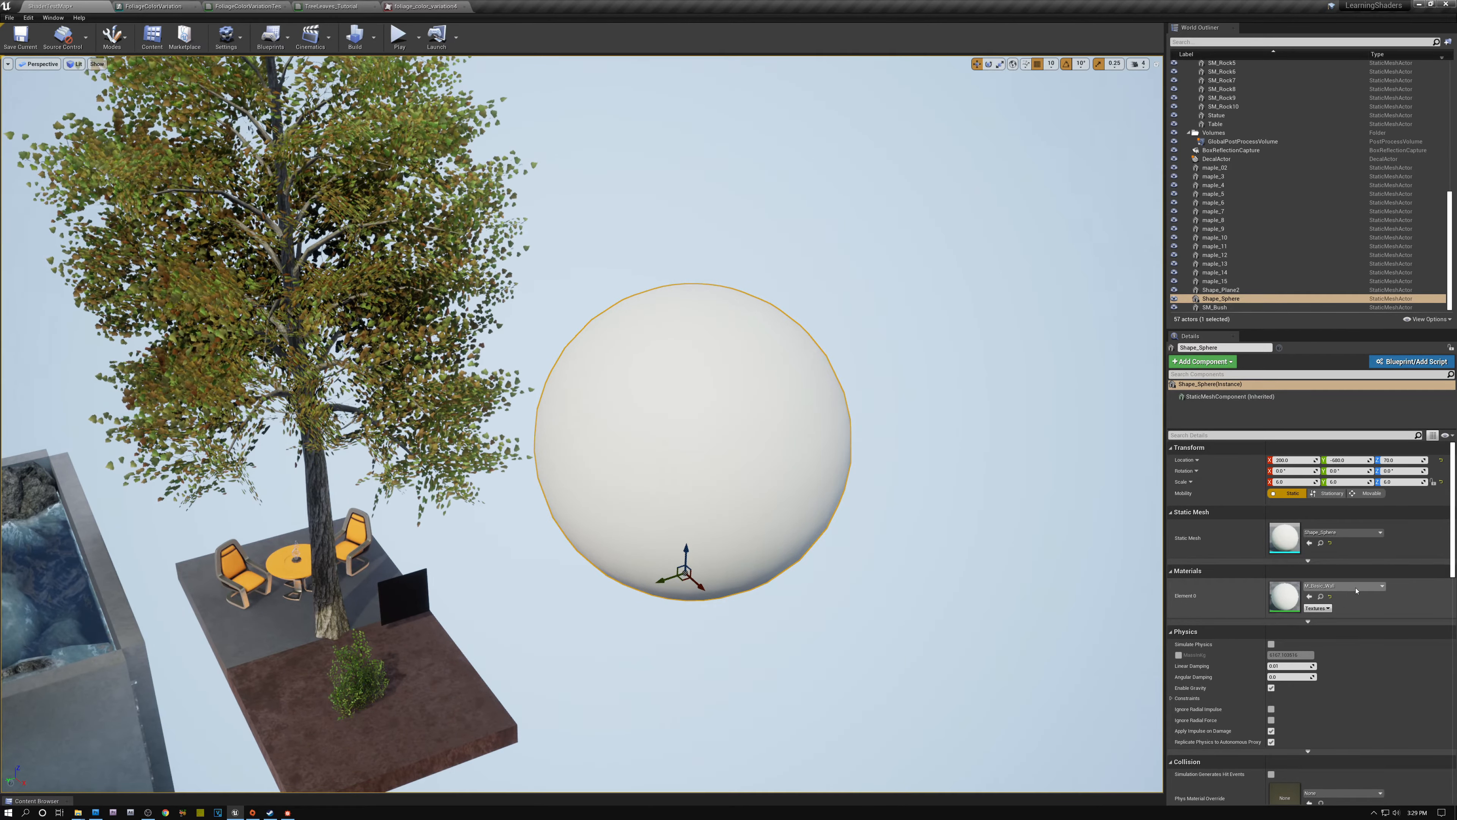
- Assign the FoliageColorVariationTest material to the sphere and move the sphere along its X axis
click(1343, 586)
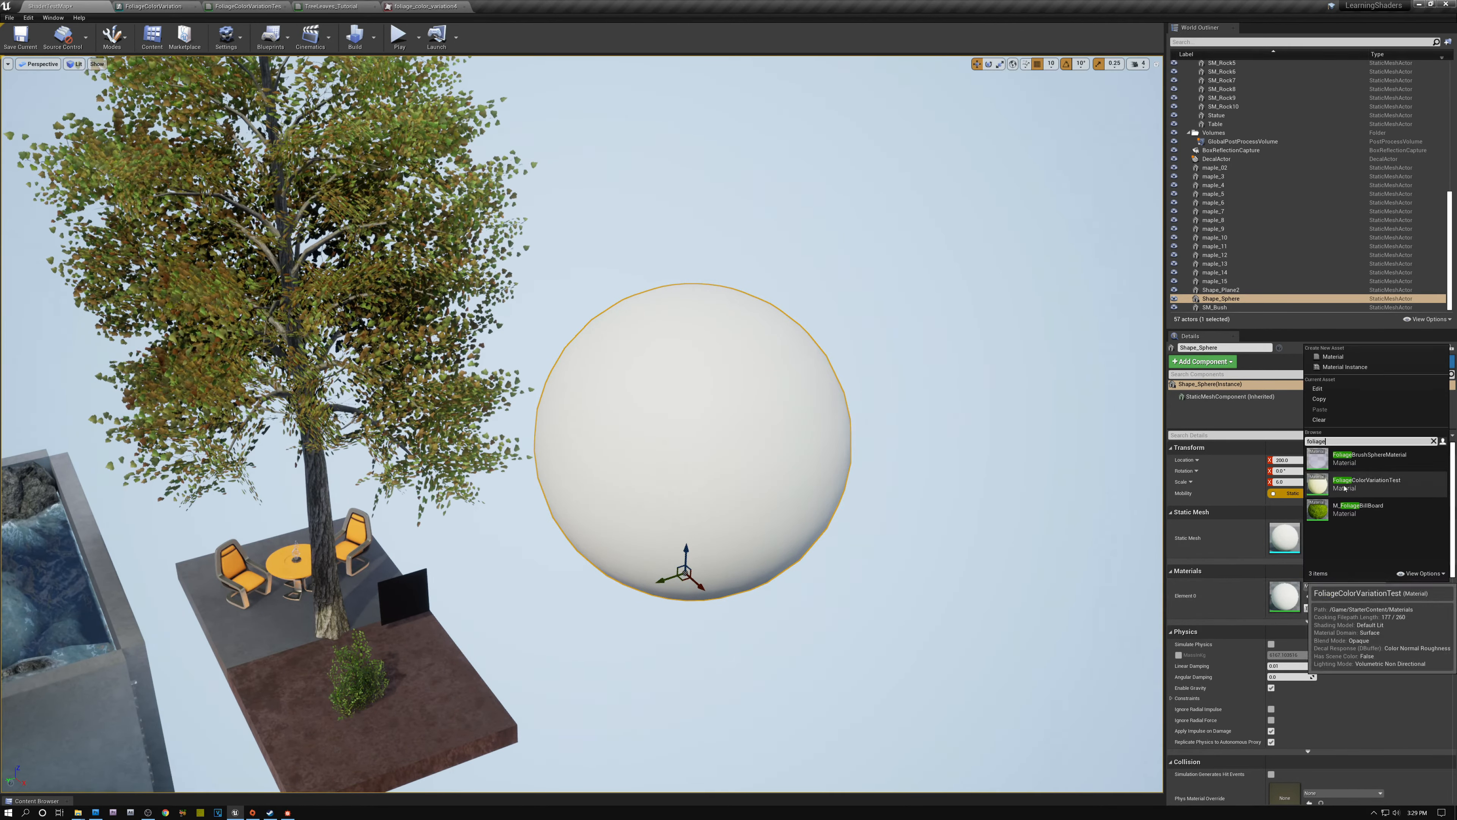
click(1358, 486)
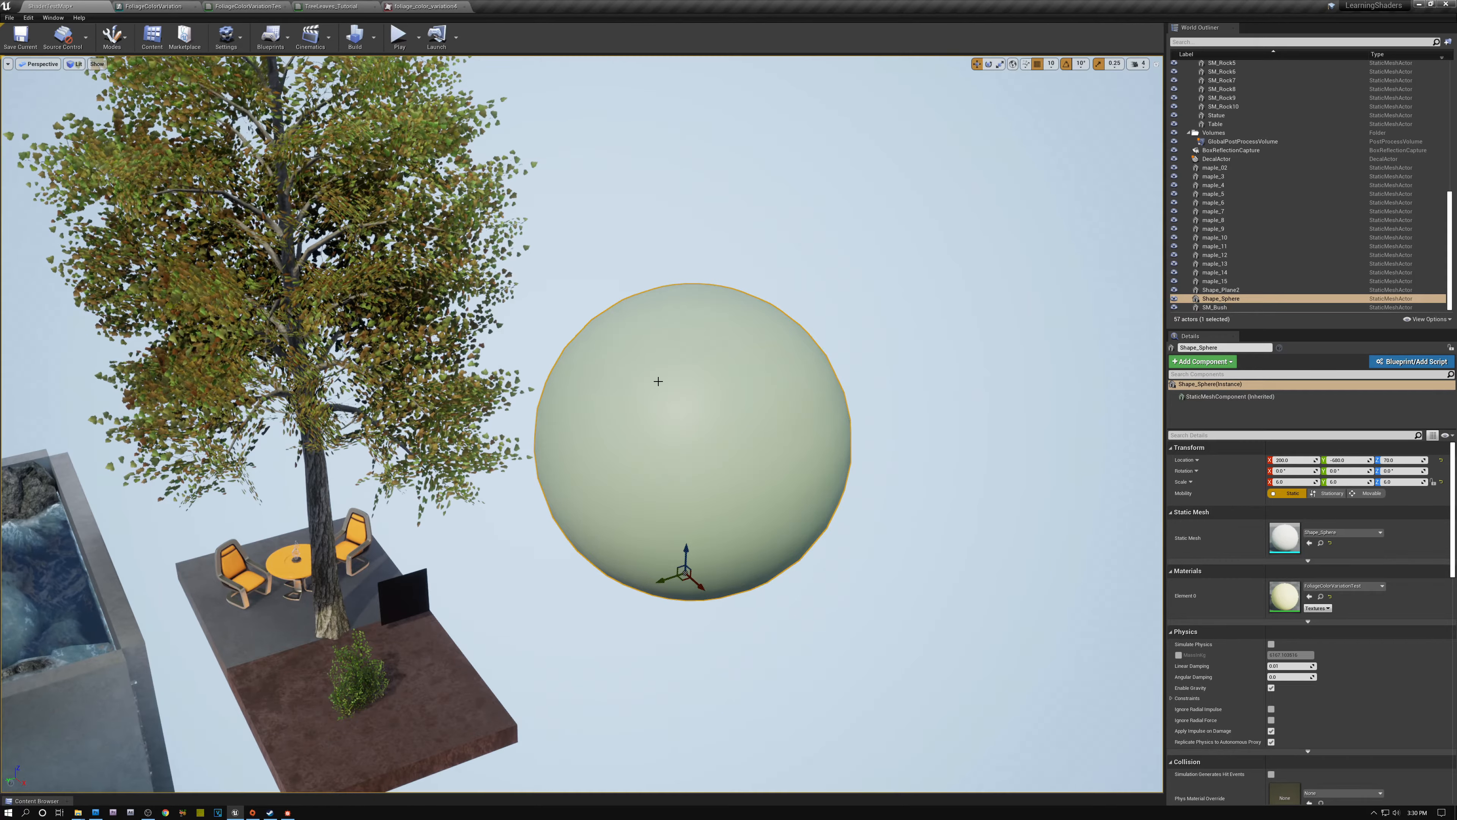
mouse_move(660, 381)
right_down()
mouse_move(660, 397)
mouse_move(660, 381)
right_up()
key(s)
key(w)
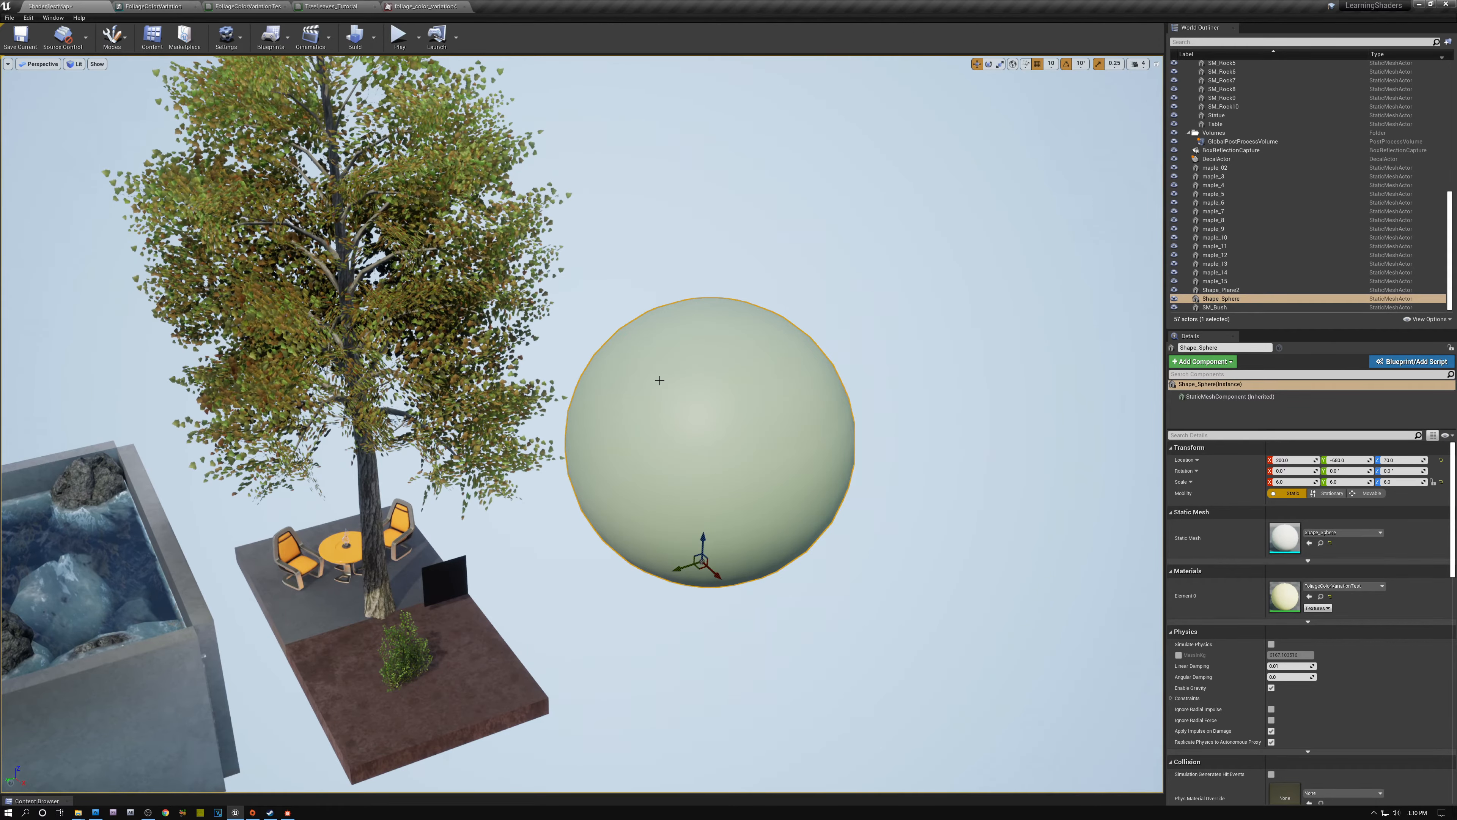
drag(717, 574, 756, 610)
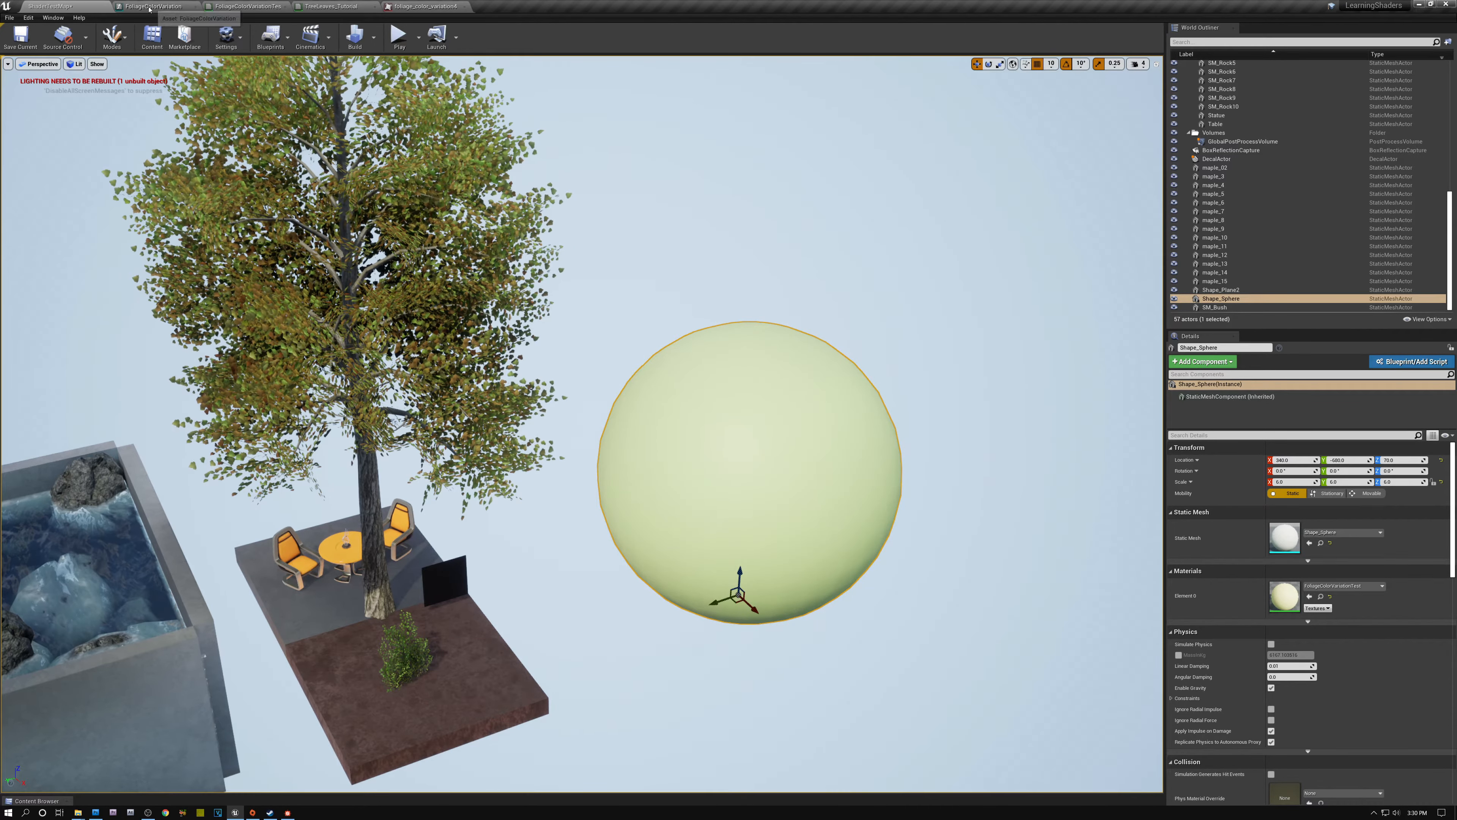
- Save the FoliageColorVariation material function and review its Object Position, Mask, Divide and Texture Sample nodes
click(150, 6)
click(13, 41)
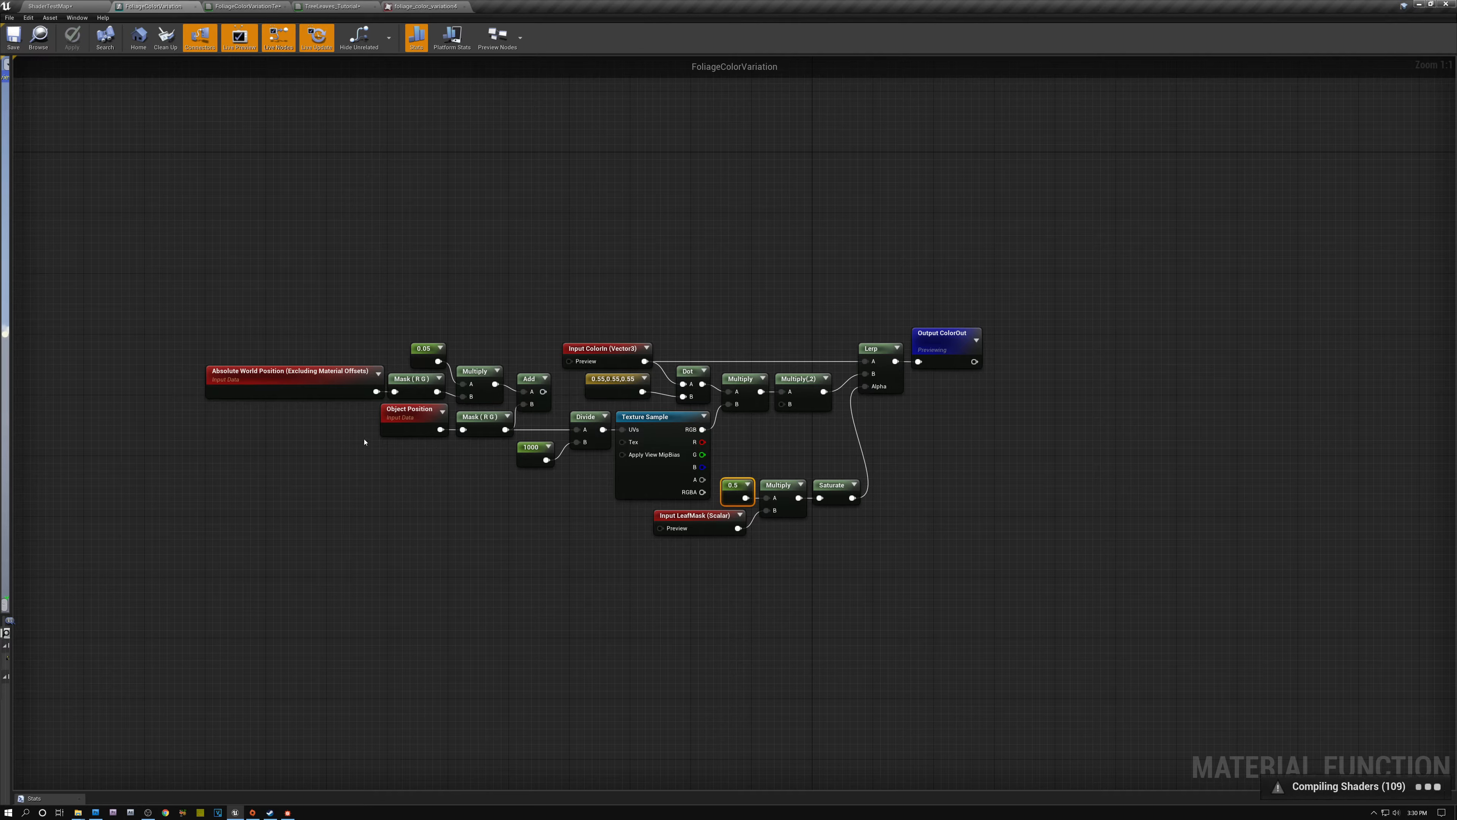
drag(362, 464, 580, 430)
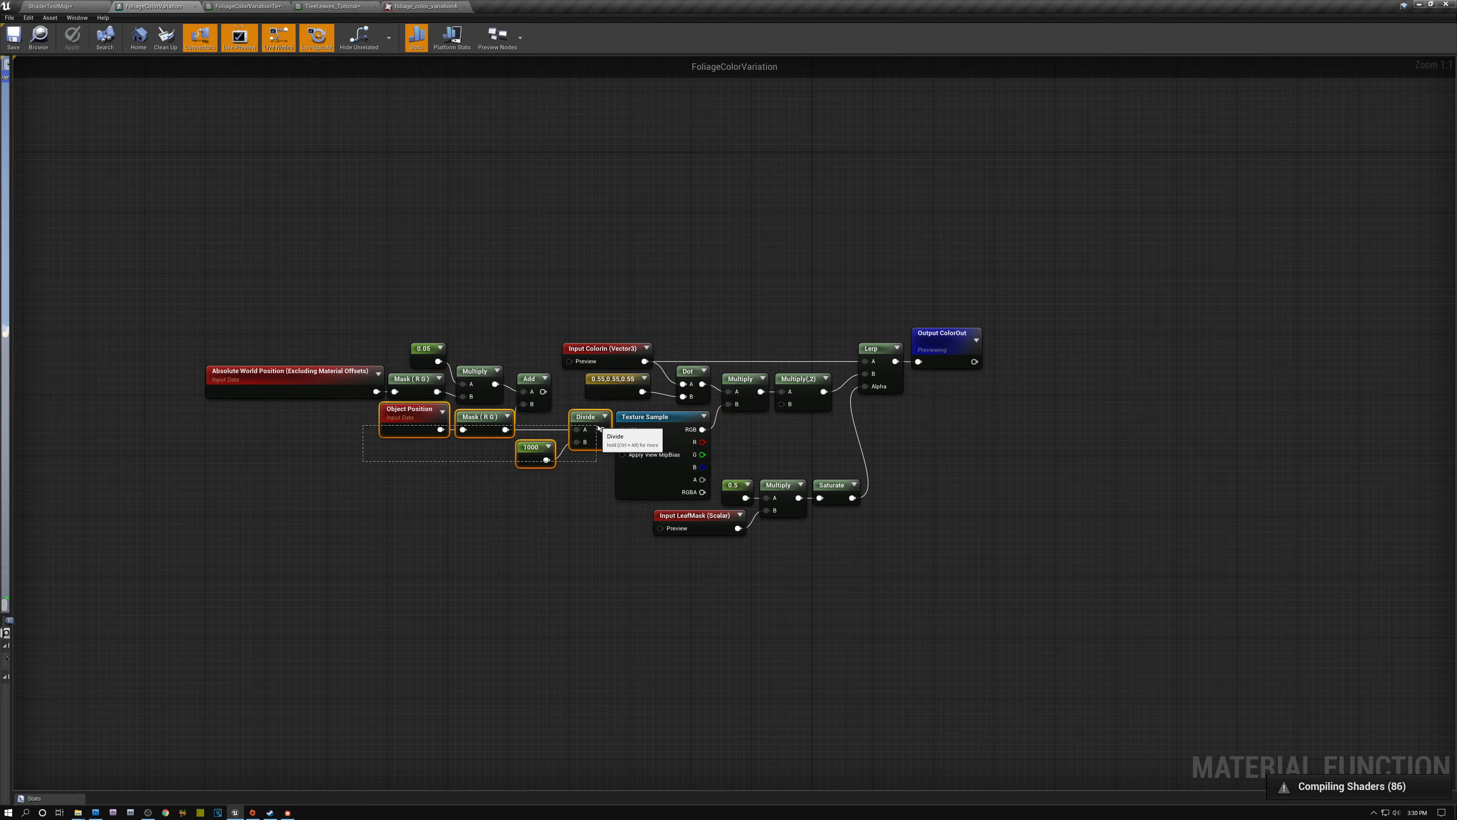
click(576, 472)
click(653, 415)
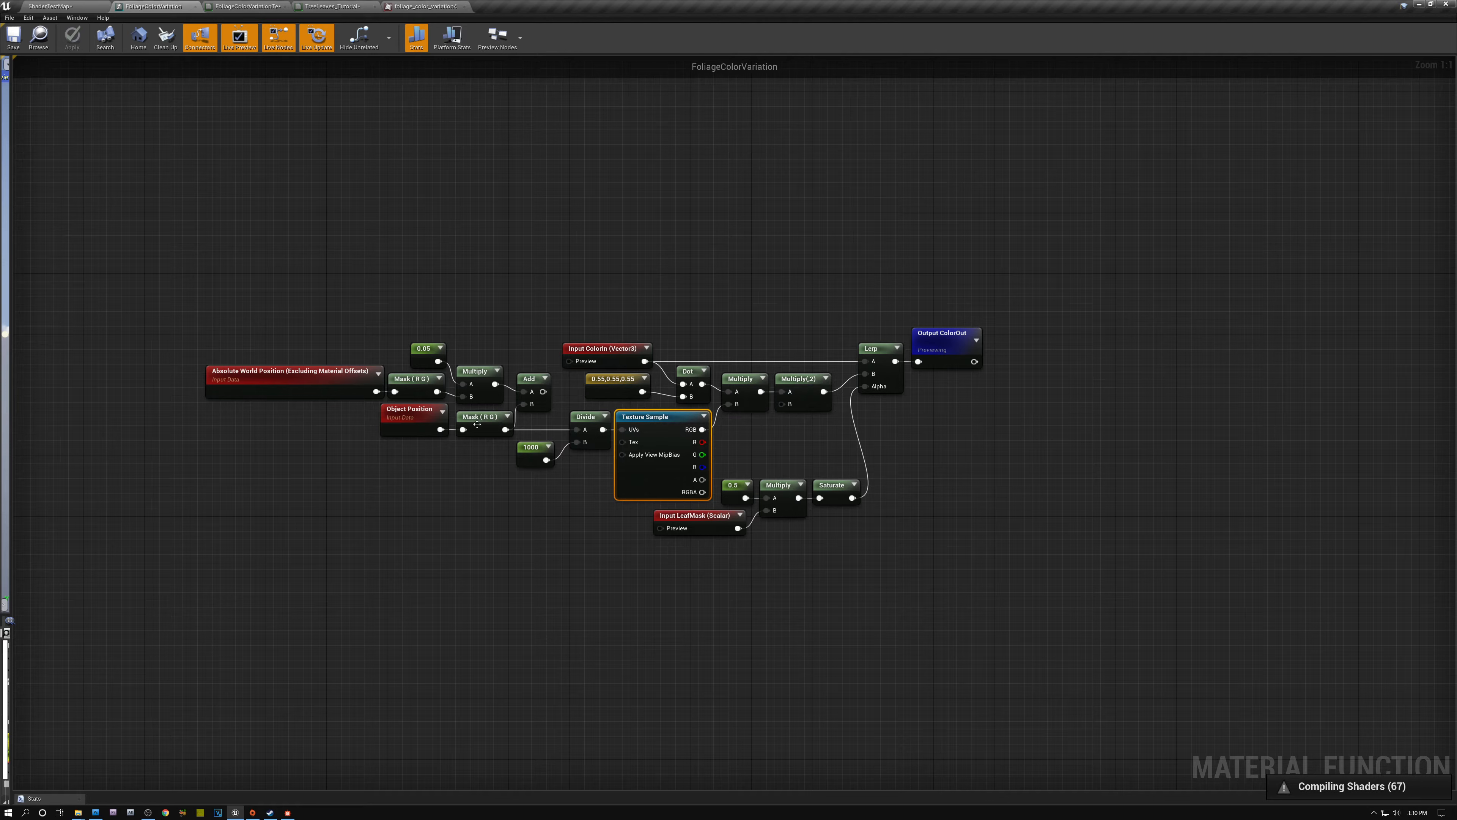
drag(431, 454, 481, 427)
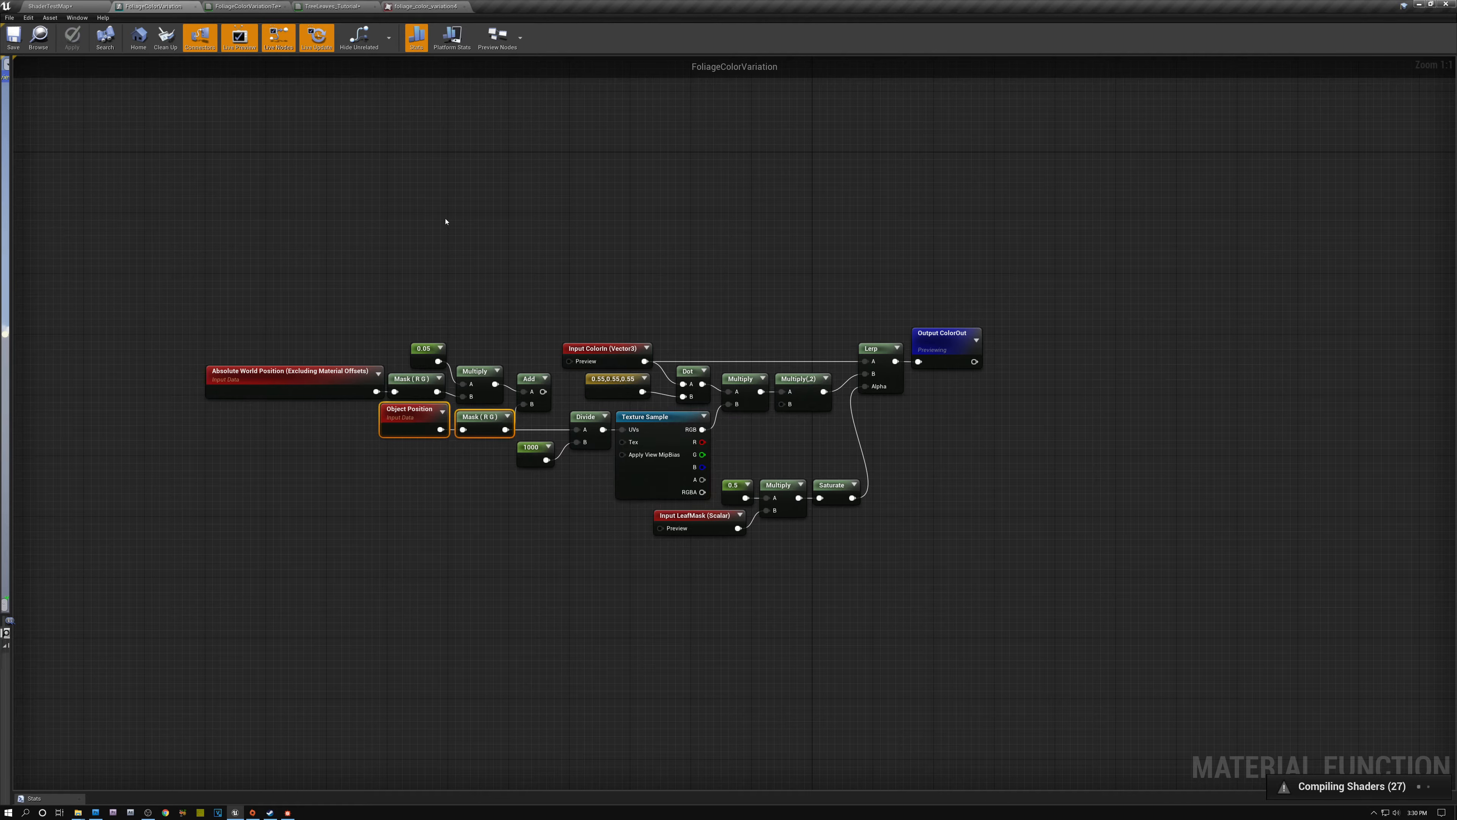
- Return to the level and move the sphere to another location to test its position-based color variation
click(80, 7)
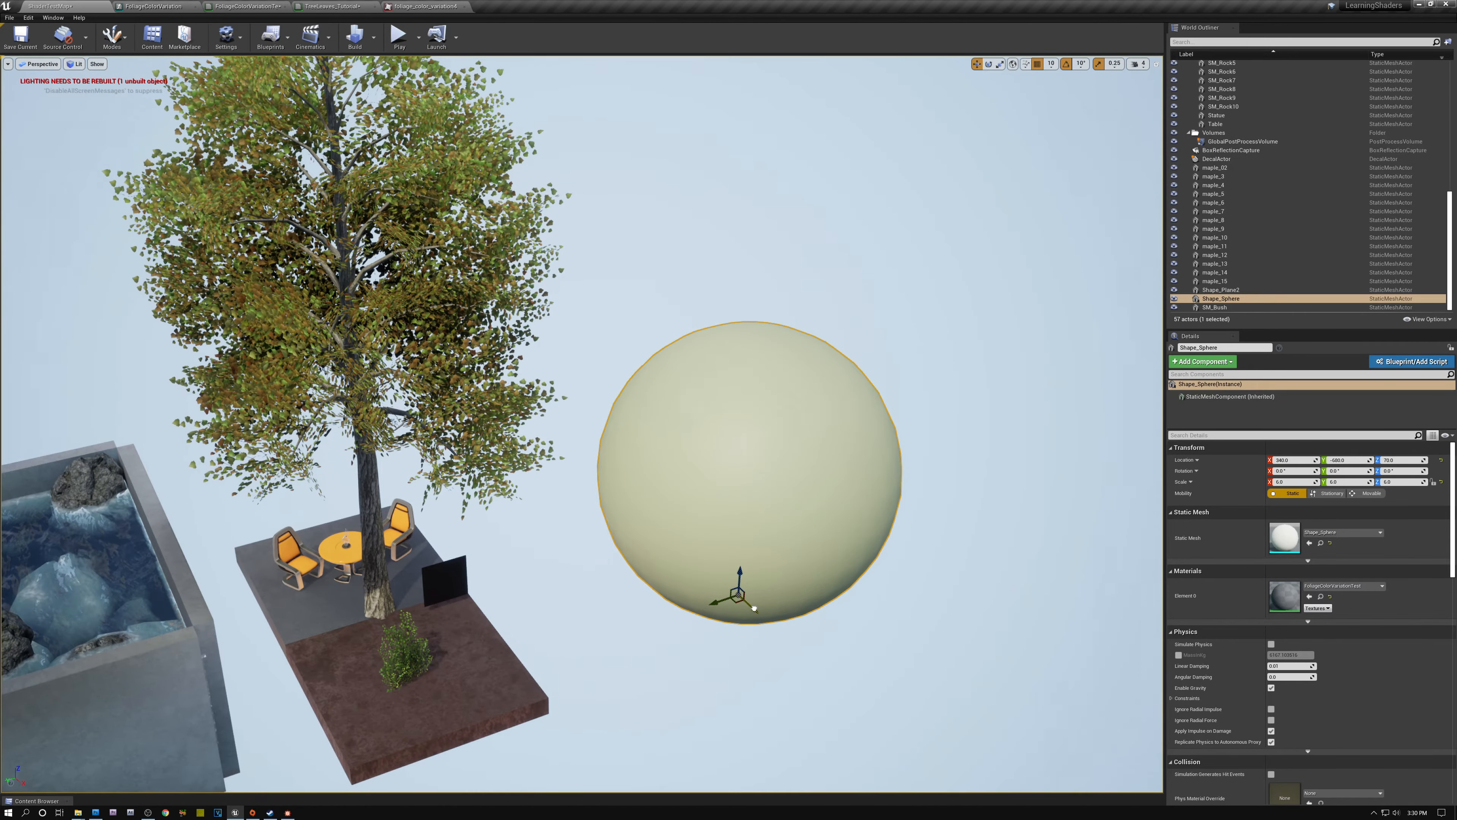
mouse_move(754, 608)
mouse_down()
mouse_move(844, 718)
mouse_move(764, 639)
mouse_move(918, 577)
mouse_move(818, 593)
mouse_move(826, 453)
mouse_move(818, 557)
mouse_move(812, 384)
mouse_move(797, 545)
mouse_move(707, 607)
mouse_move(759, 623)
mouse_move(888, 725)
mouse_move(787, 632)
mouse_move(815, 623)
mouse_move(741, 627)
mouse_up()
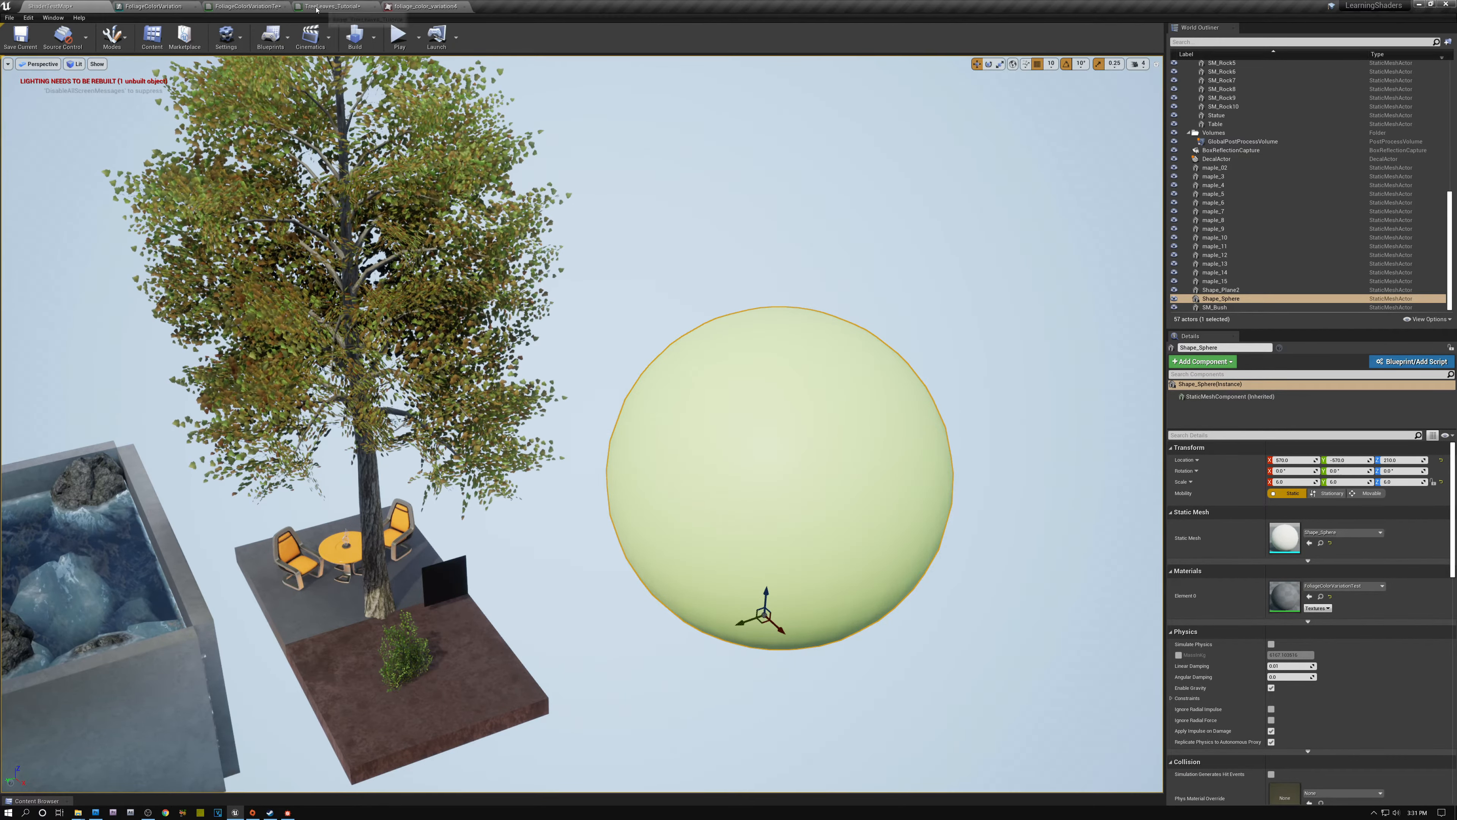
- Open the TreeLeaves_Tutorial material and examine the Subtract and Multiply nodes of its Leaf Mask group
click(338, 7)
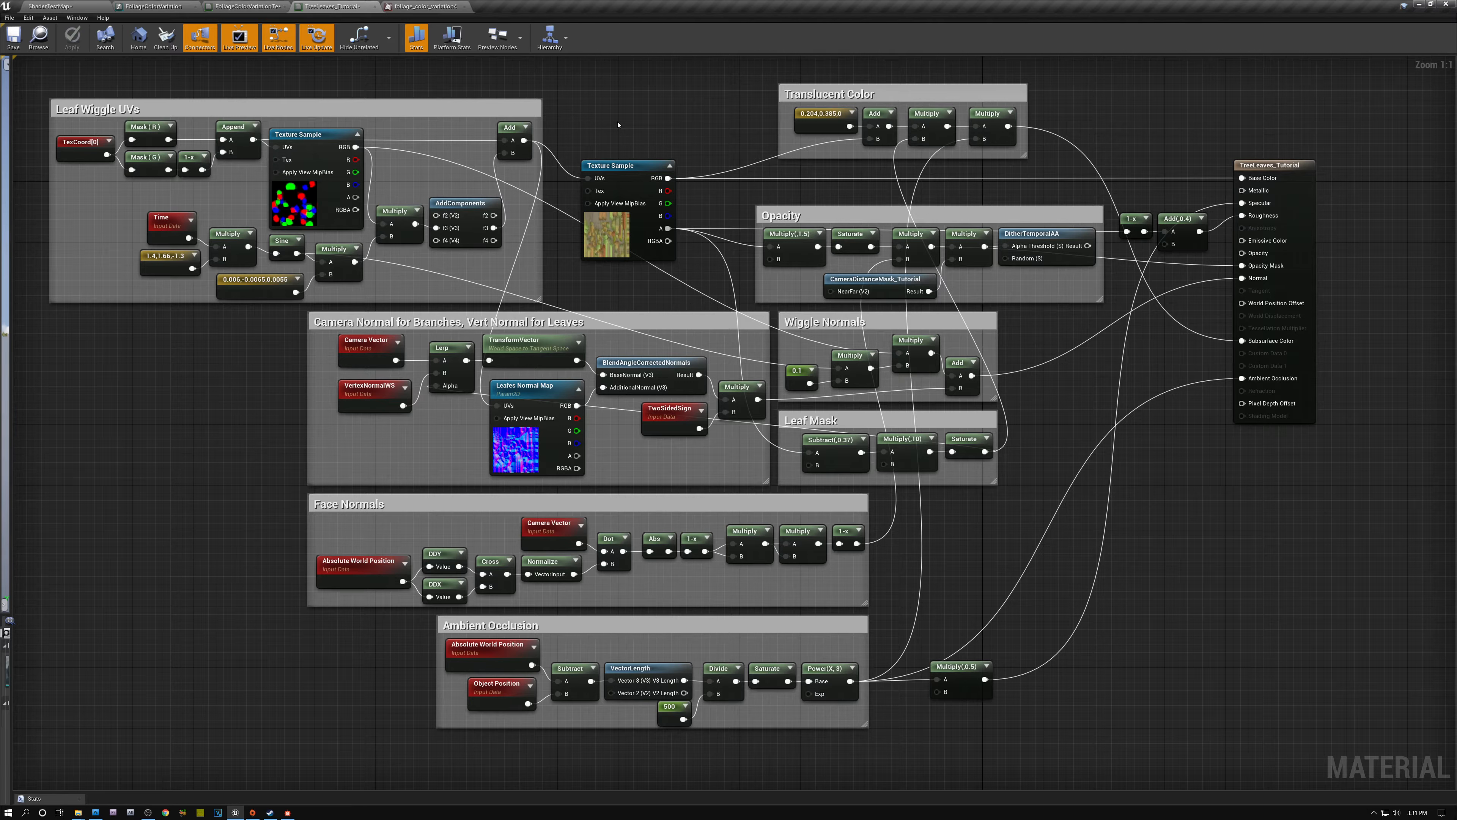
click(828, 453)
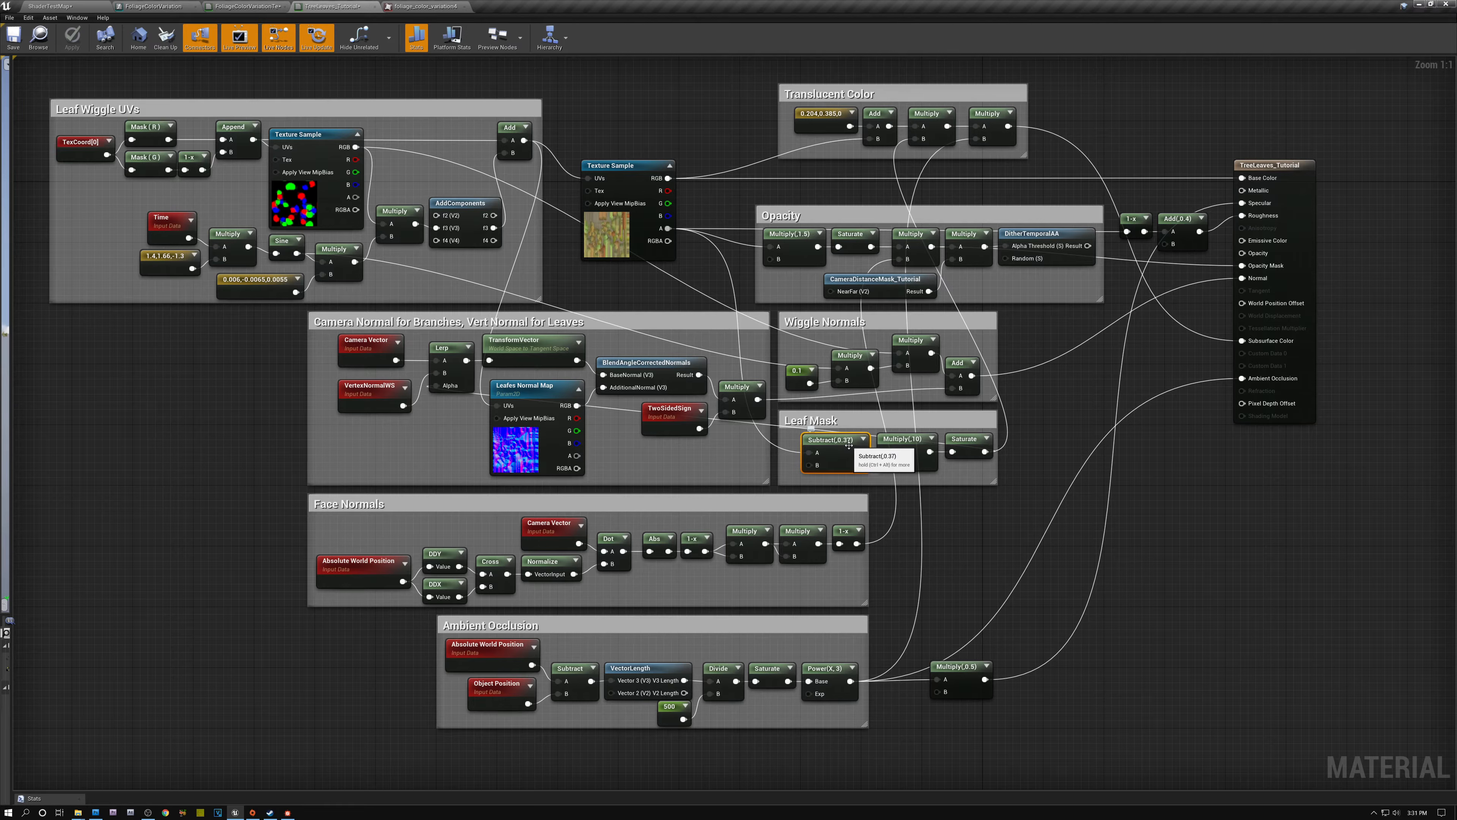
click(909, 442)
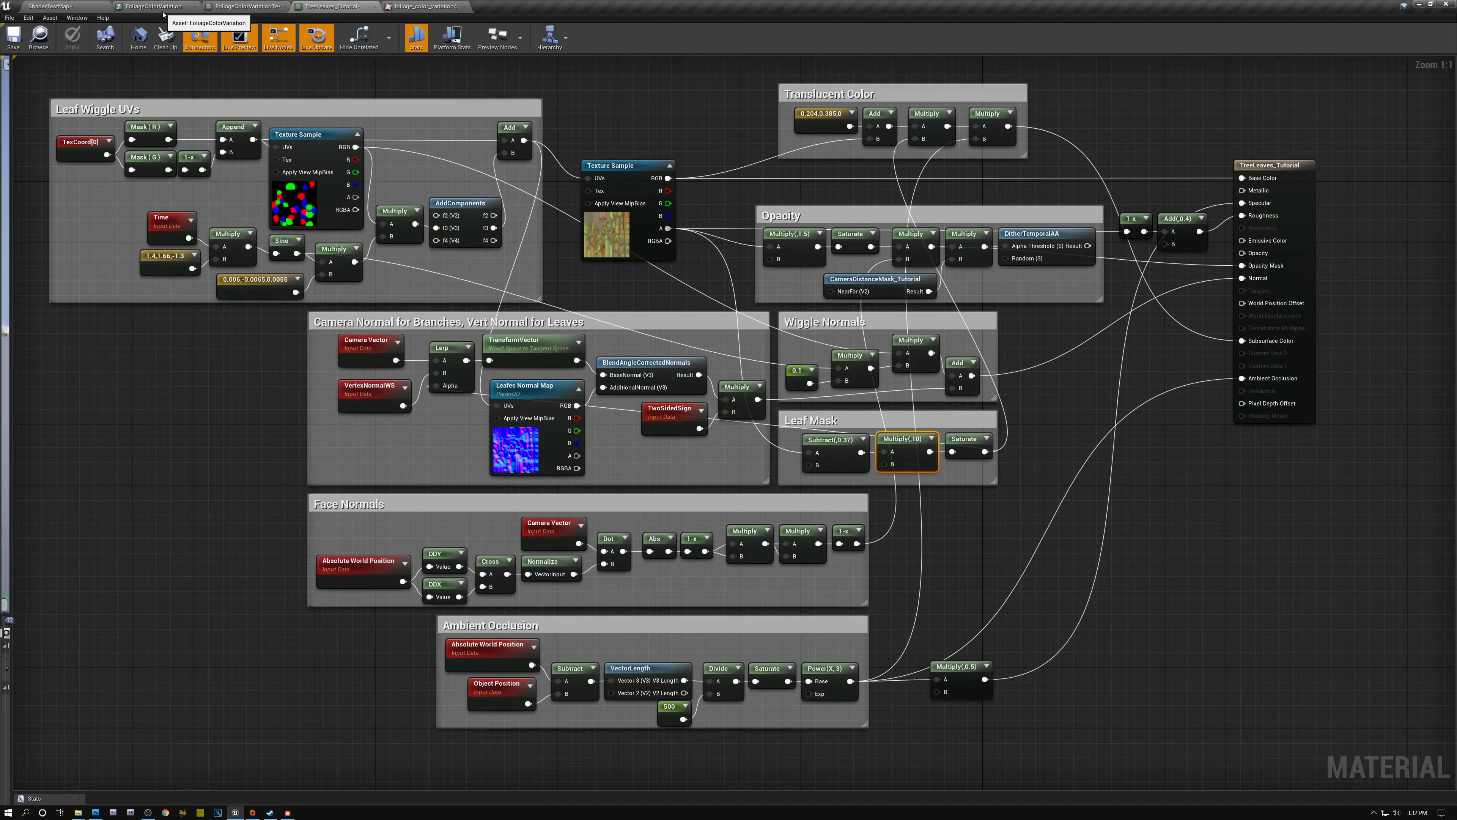
- Add the FoliageColorVariation function to the TreeLeaves_Tutorial graph and place it just after the leaf Texture Sample
right_drag(657, 91, 667, 402)
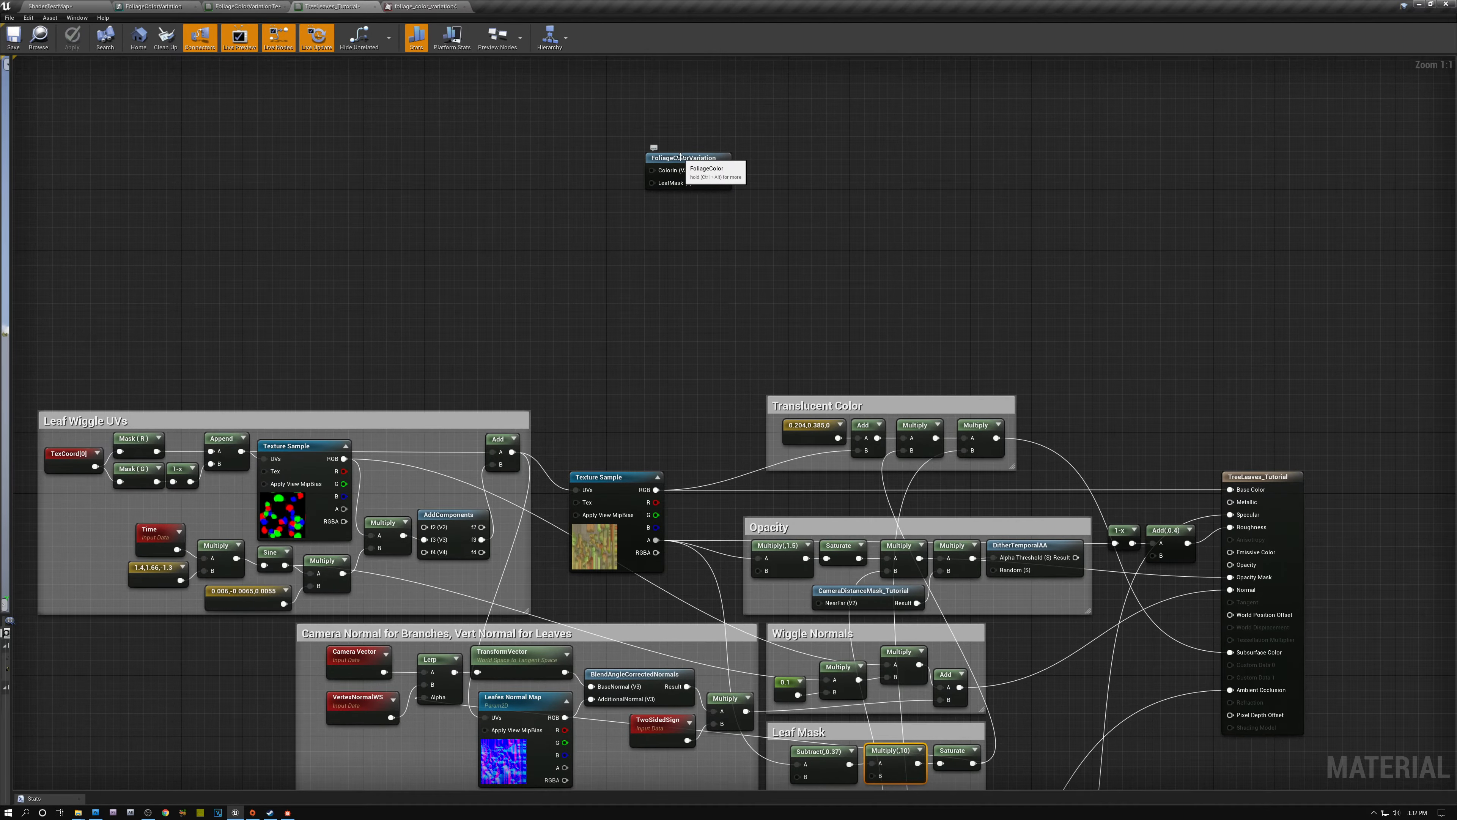
drag(685, 151, 766, 485)
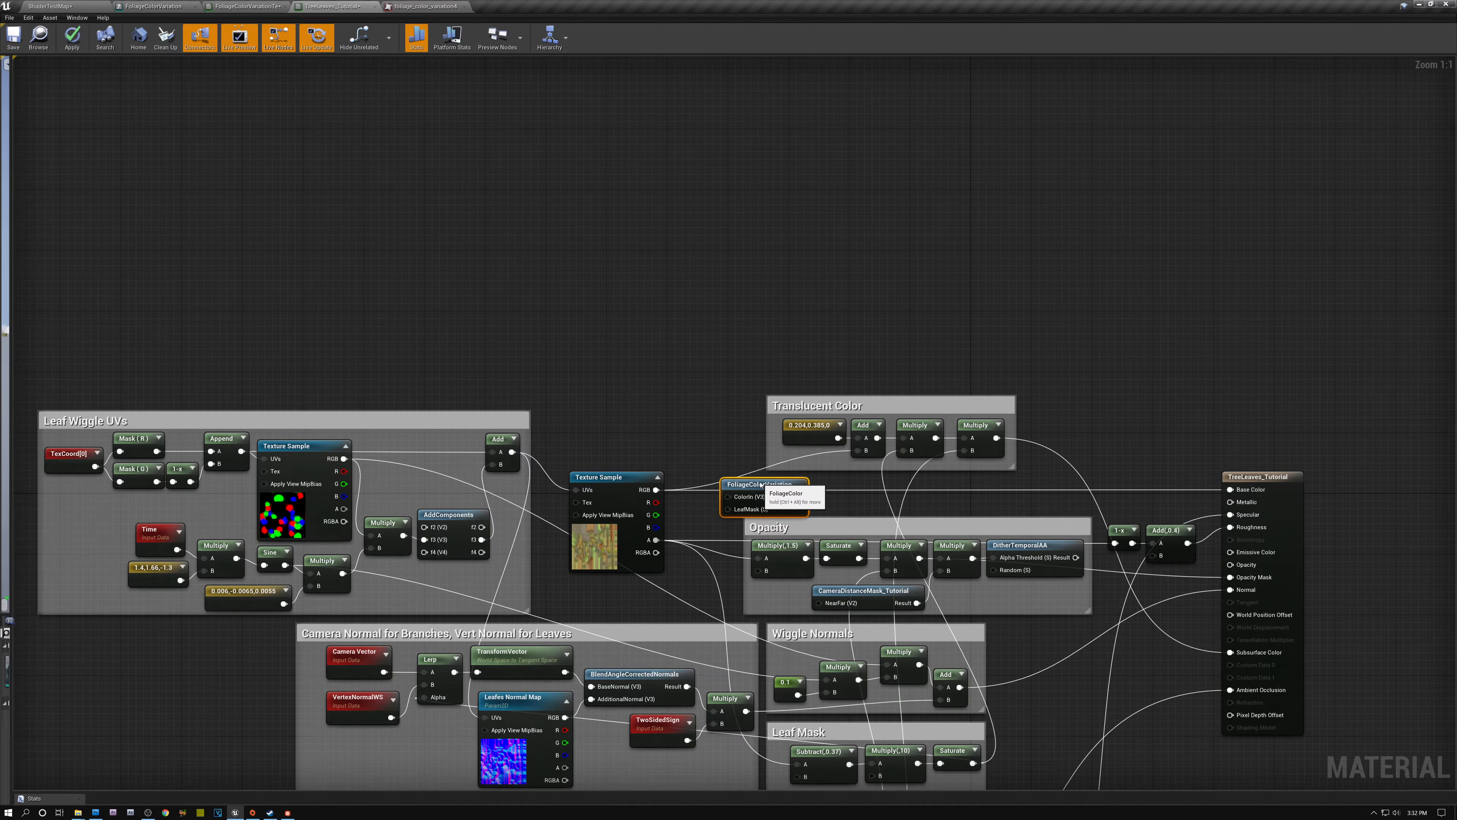
right_drag(674, 331, 647, 179)
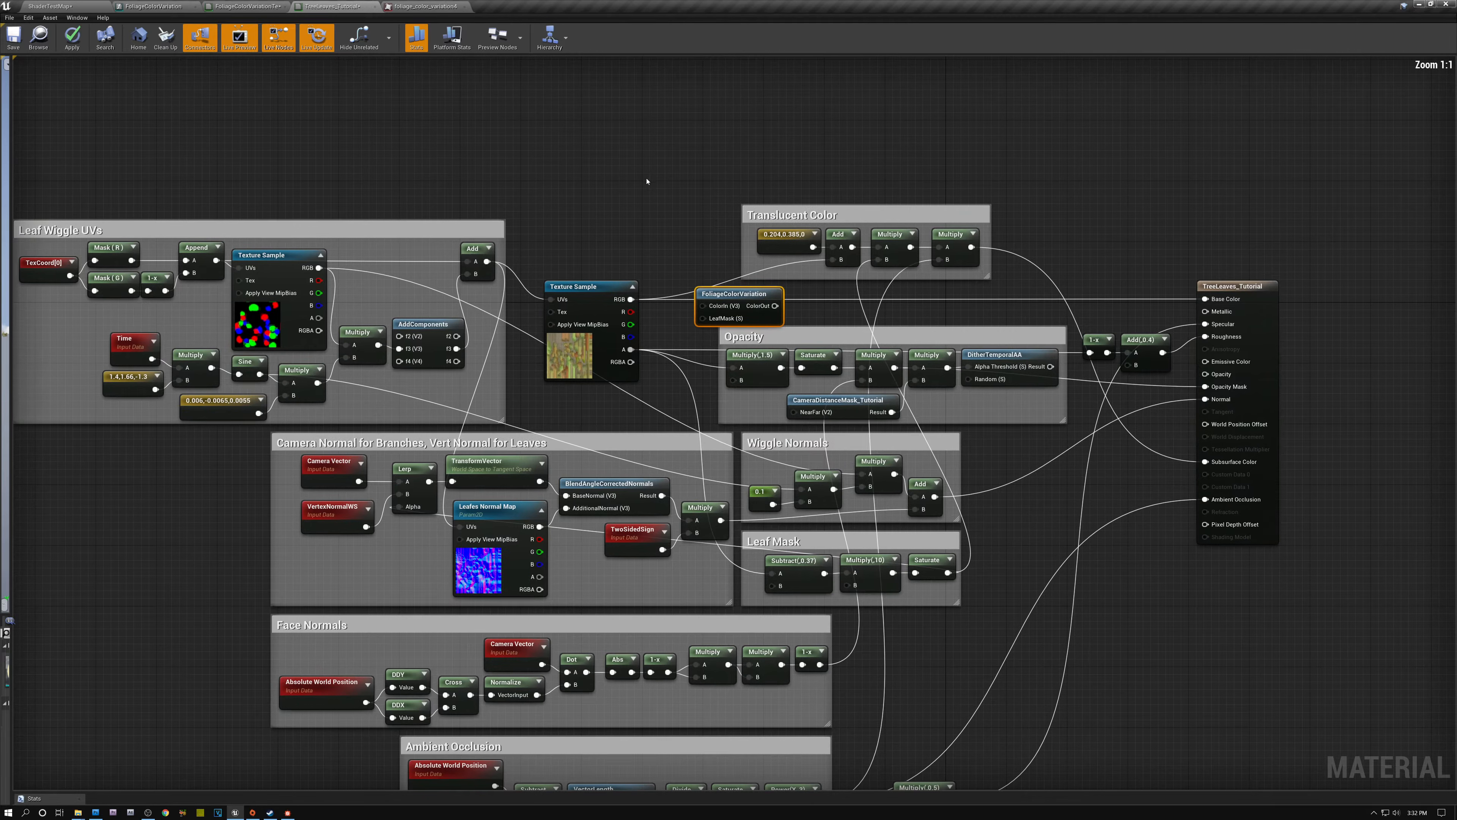
- Wire FoliageColorVariation: leaf texture RGB into ColorIn, Leaf Mask's Saturate into LeafMask, and ColorOut into the Translucent Color group's Add
drag(629, 300, 704, 308)
right_drag(681, 329, 675, 210)
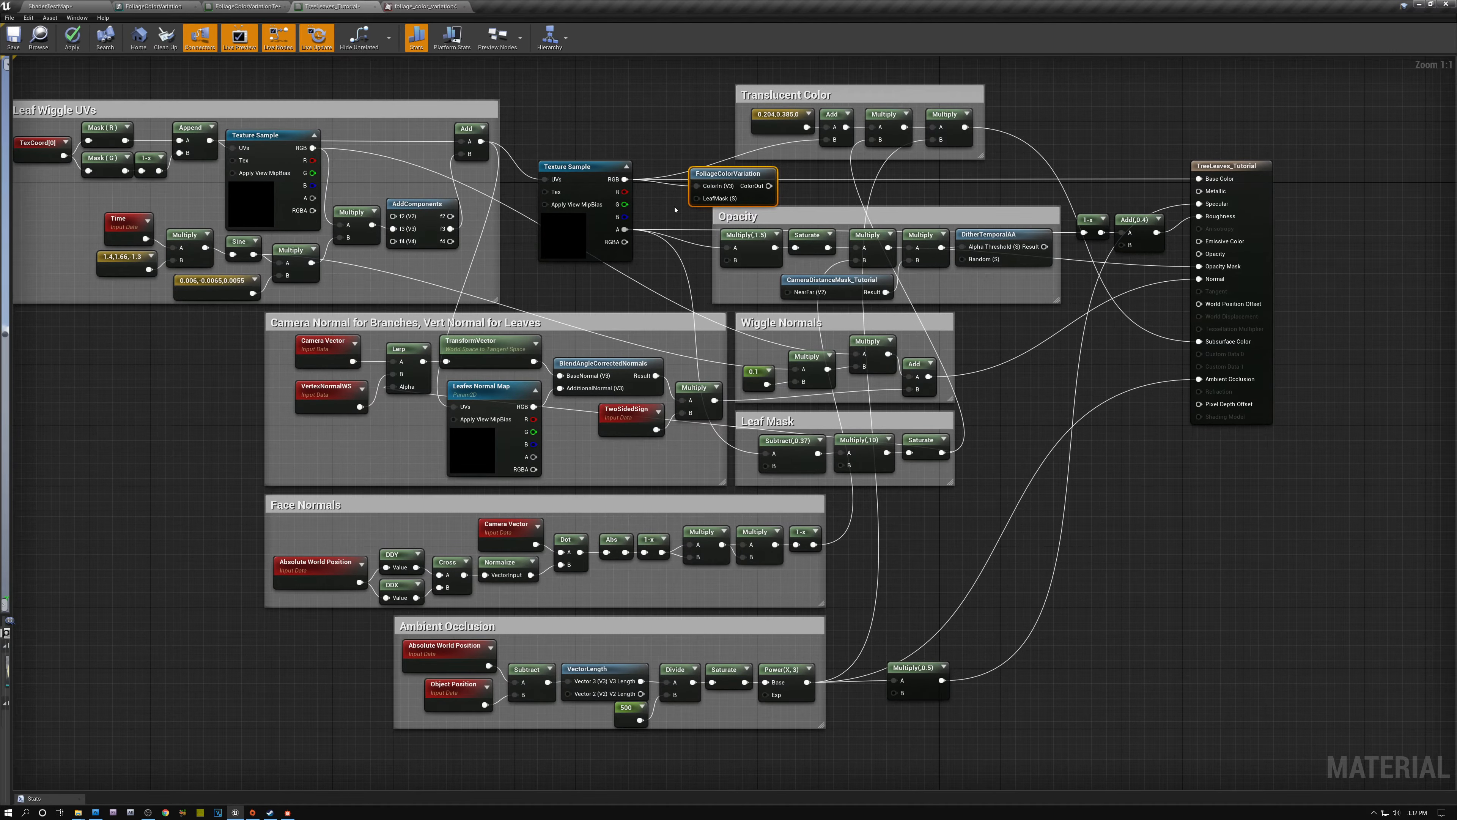
drag(942, 452, 827, 140)
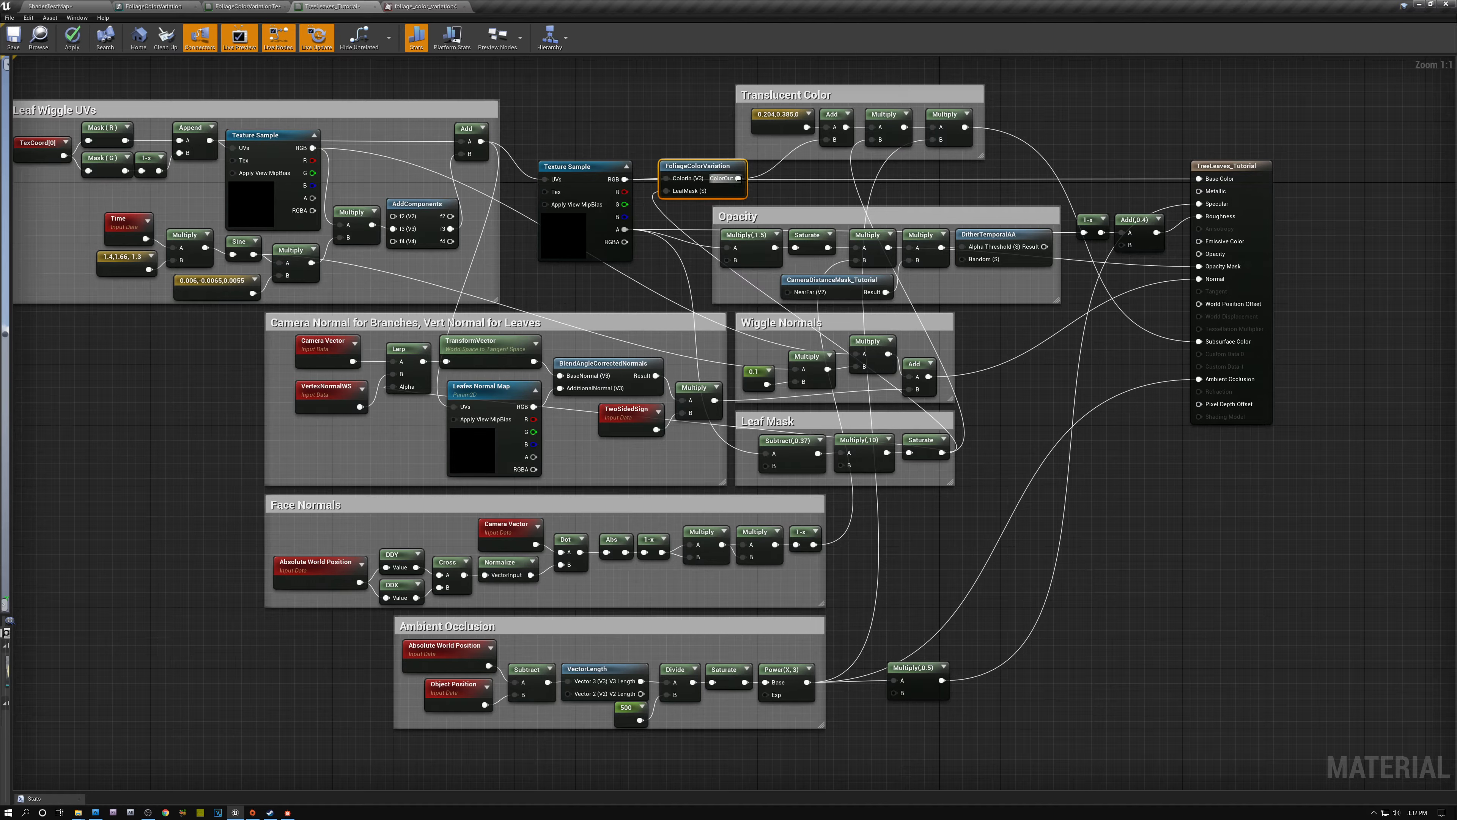
- Connect FoliageColorVariation's ColorOut to Base Color and save the TreeLeaves_Tutorial material
drag(739, 178, 1197, 179)
right_drag(1115, 137, 1204, 153)
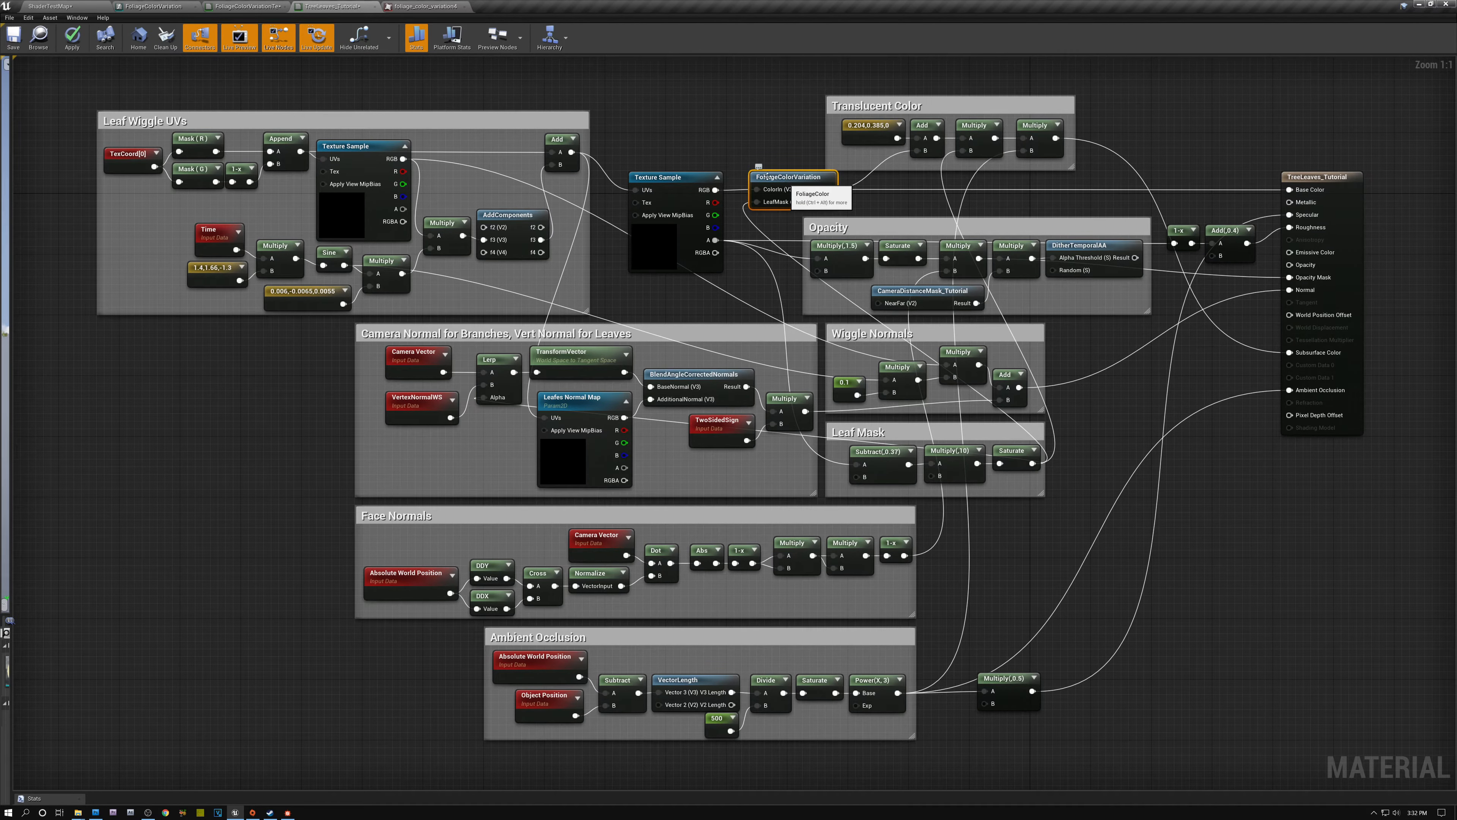
click(13, 38)
- Return to the level and examine the color variation across the group of maple trees
click(55, 6)
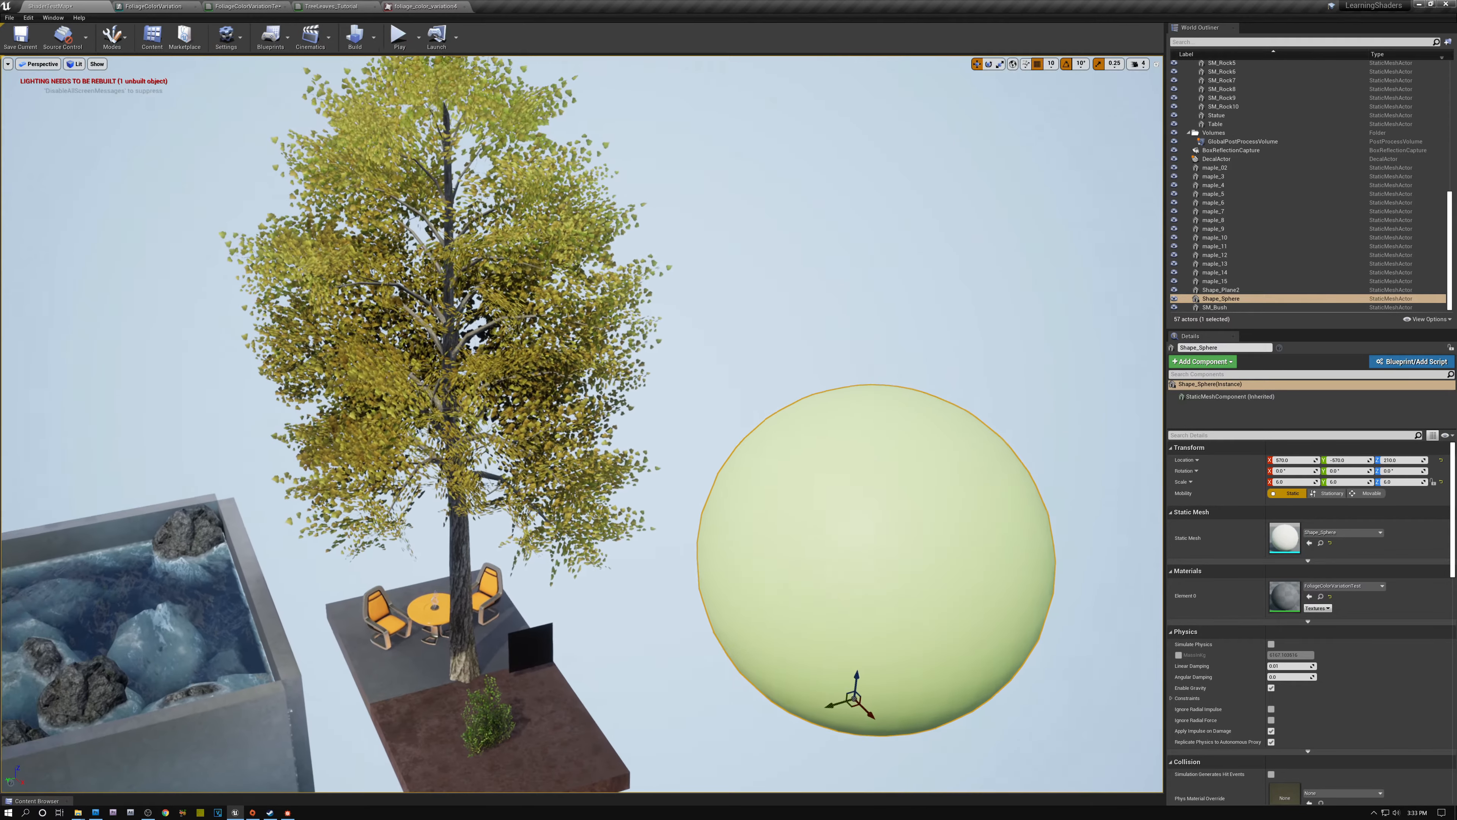
right_drag(574, 402, 540, 377)
key(w)
key(s)
key(w)
right_drag(681, 451, 827, 439)
key(s)
key(s)
key(w)
key(d)
key(d)
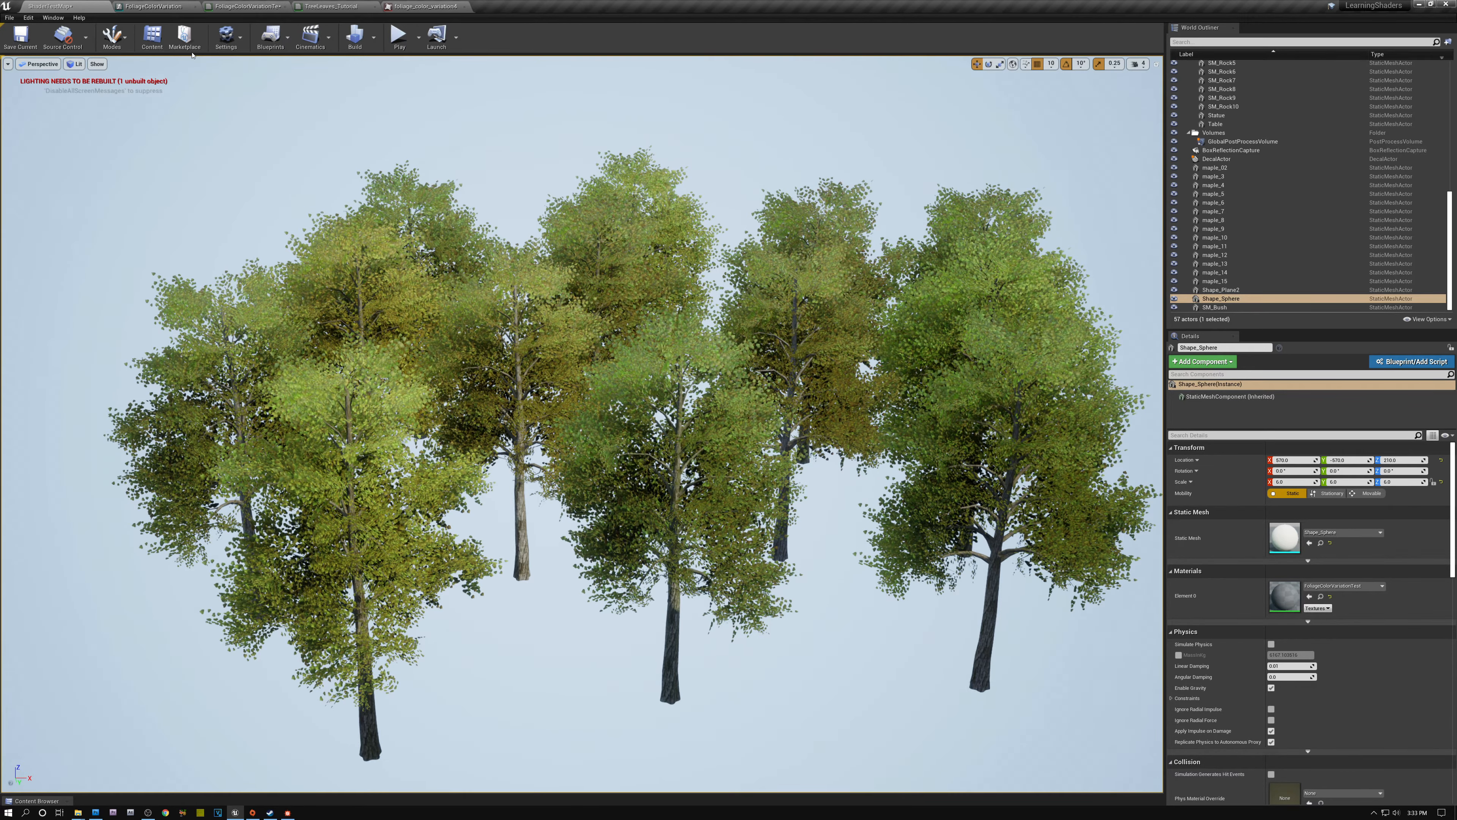
- In FoliageColorVariation, set the constant multiplied with the LeafMask input to 1 and save the function
click(148, 7)
click(737, 491)
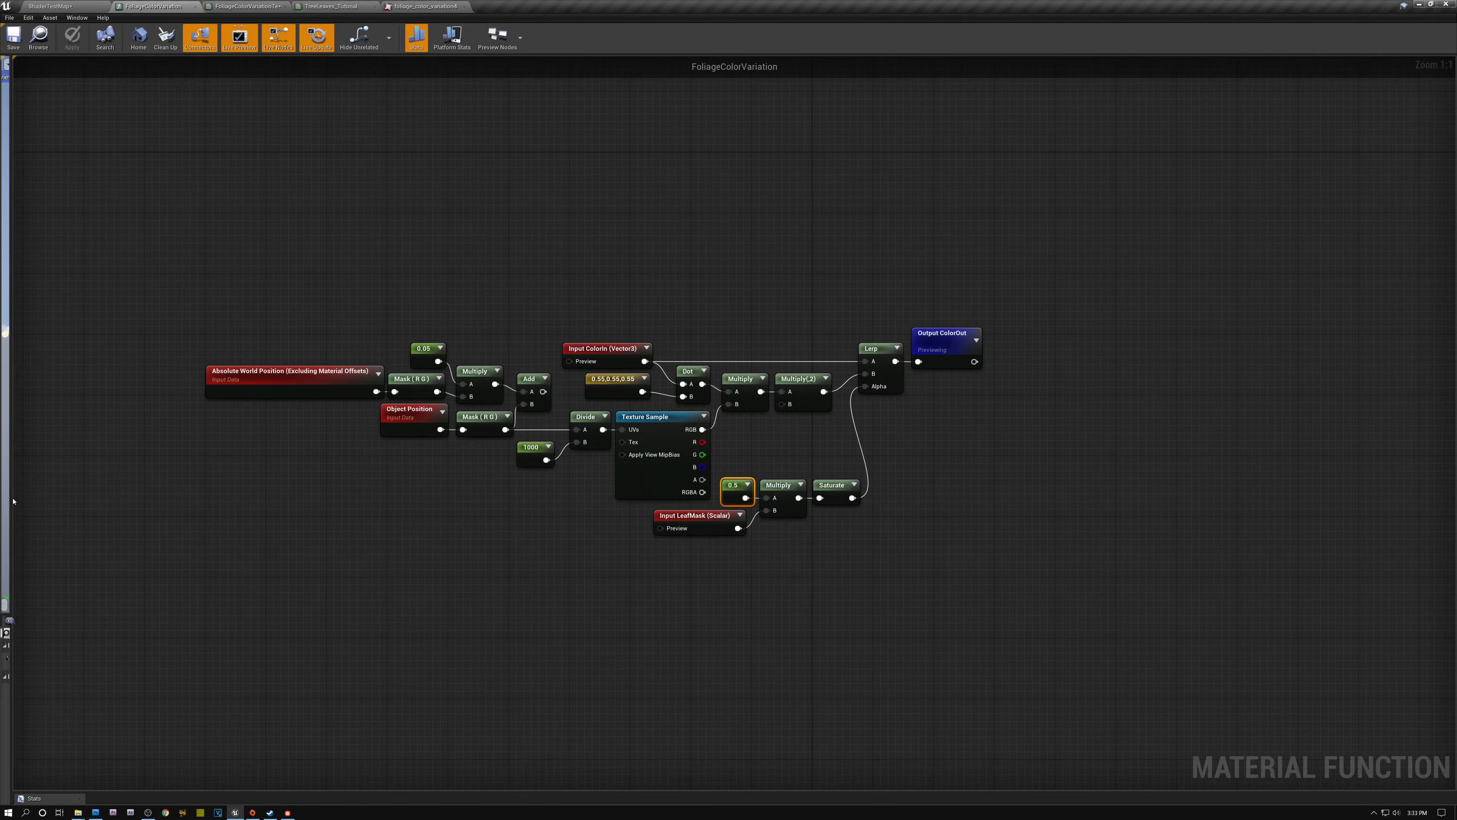
drag(11, 500, 378, 488)
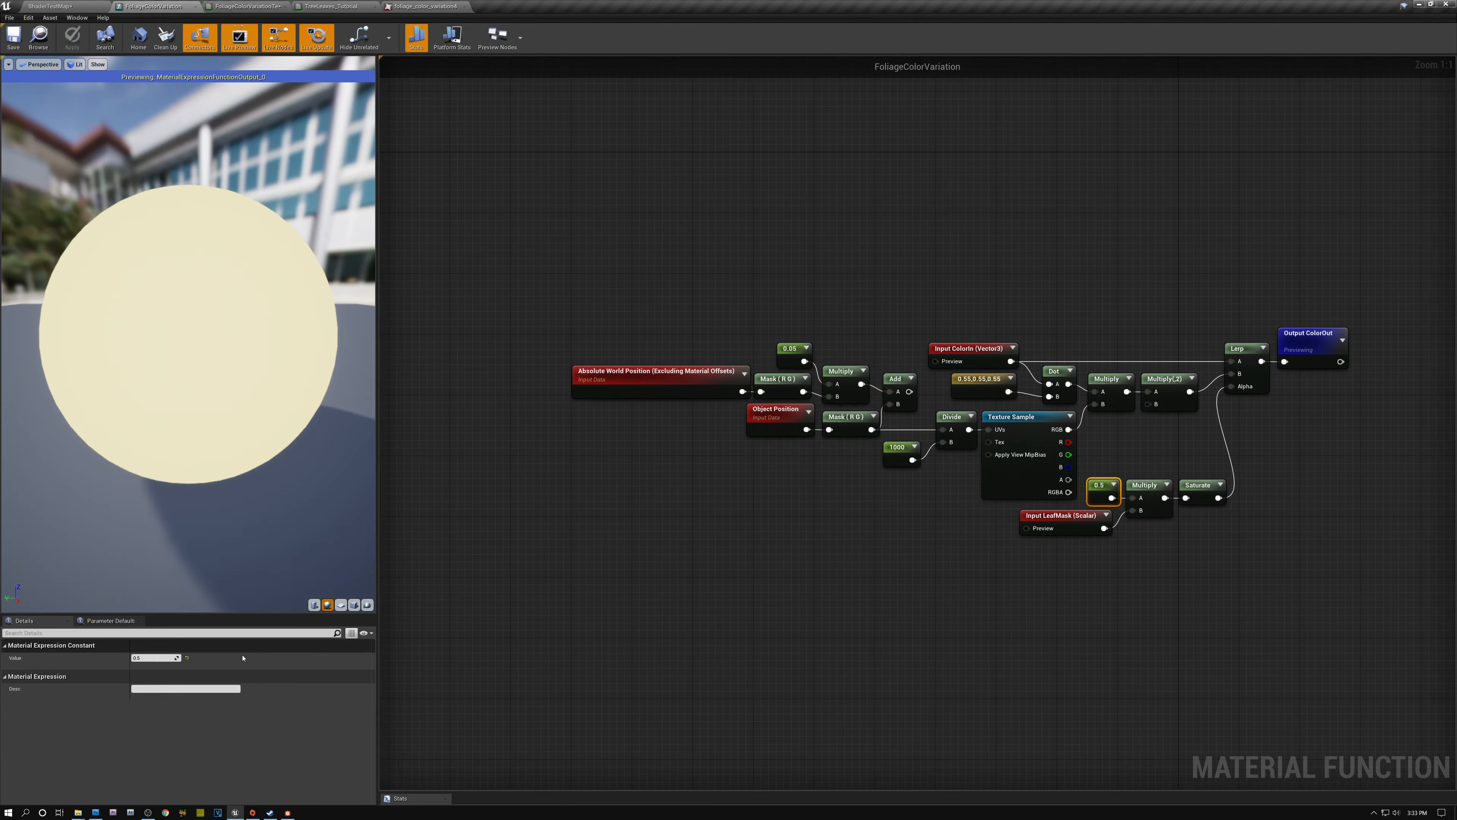
key(Return)
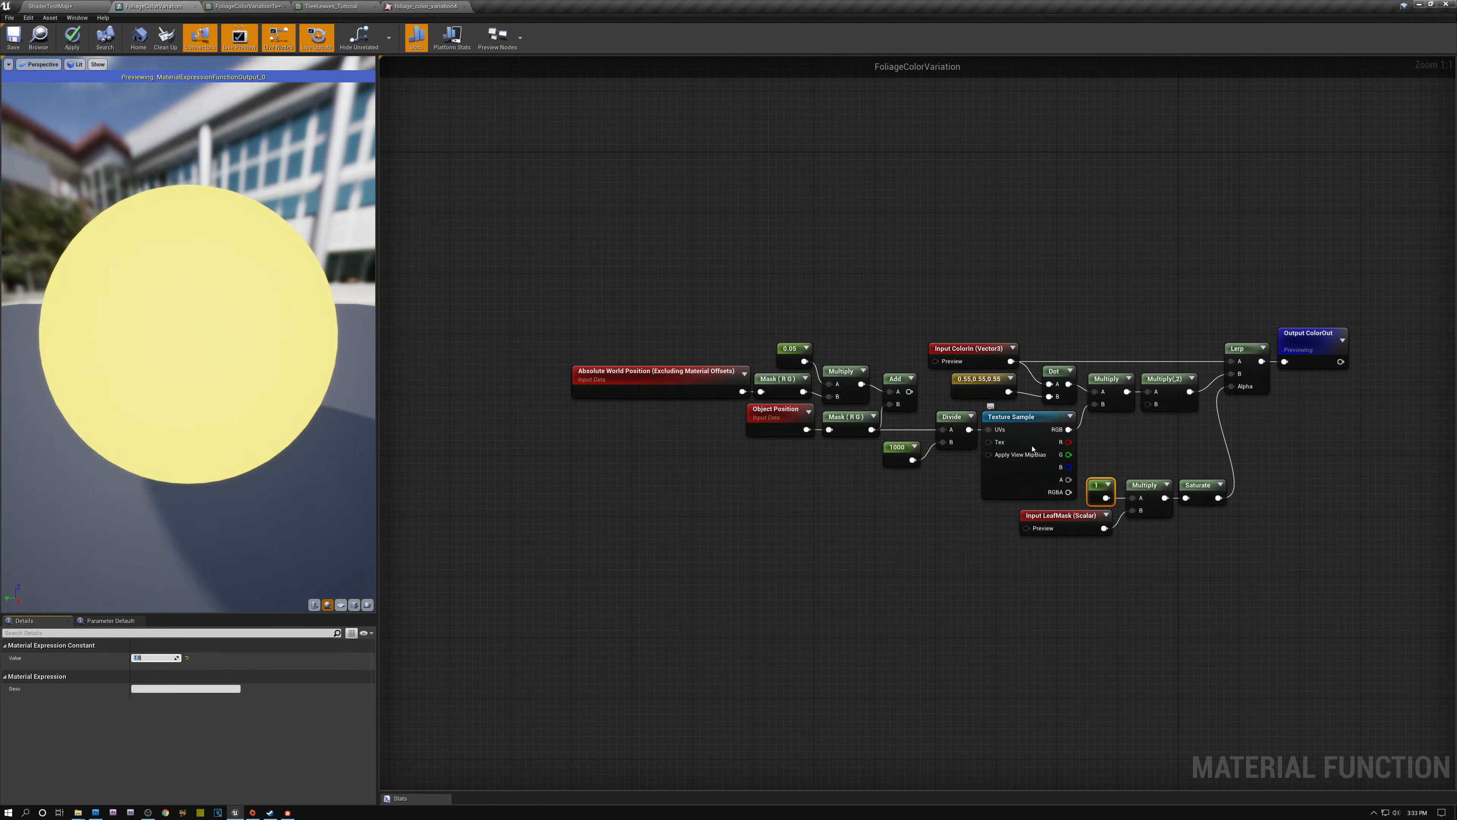
click(10, 39)
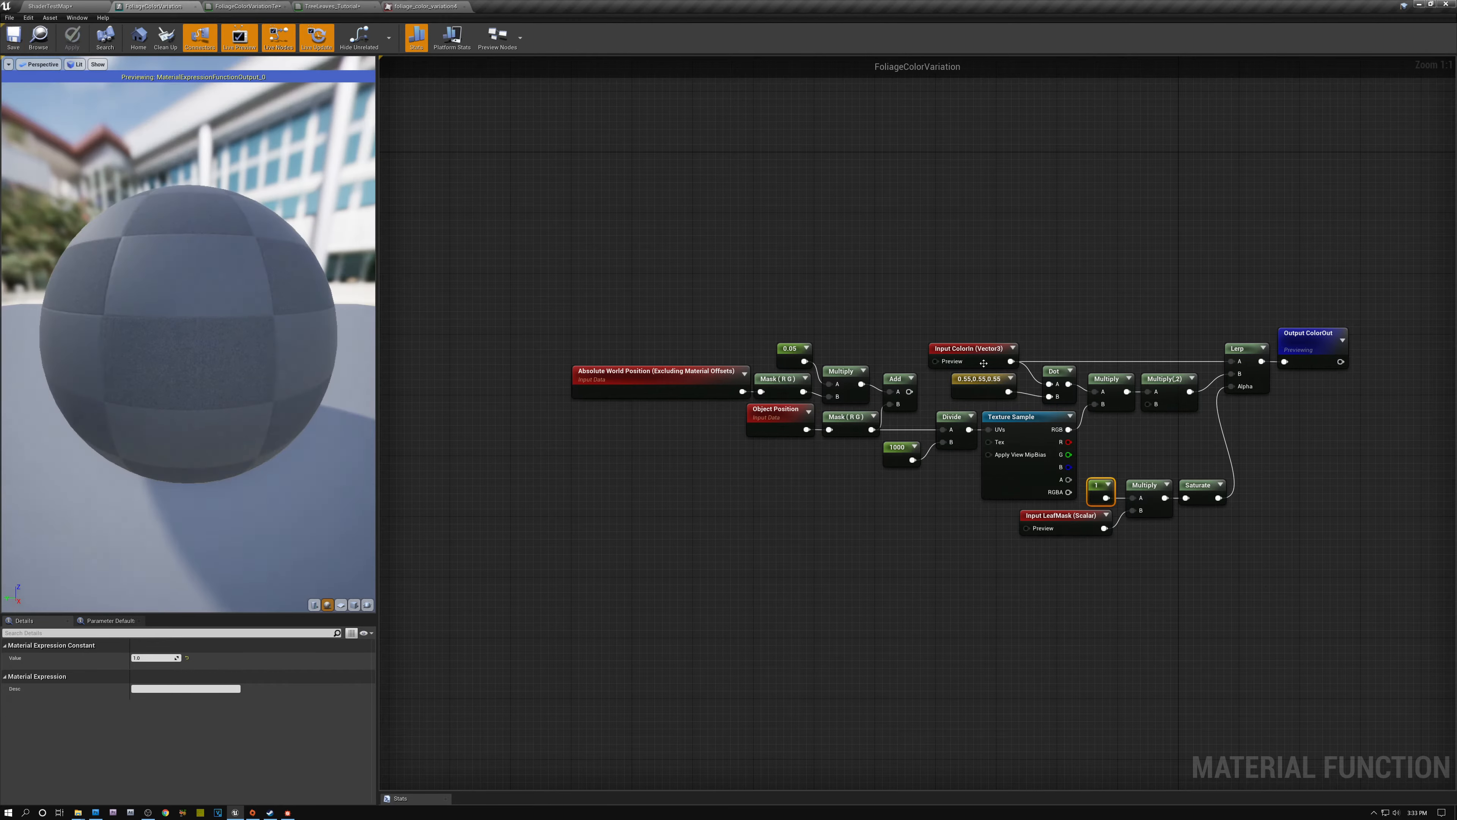
- View the maple group in the level from several angles to judge the color variation at full strength
click(64, 7)
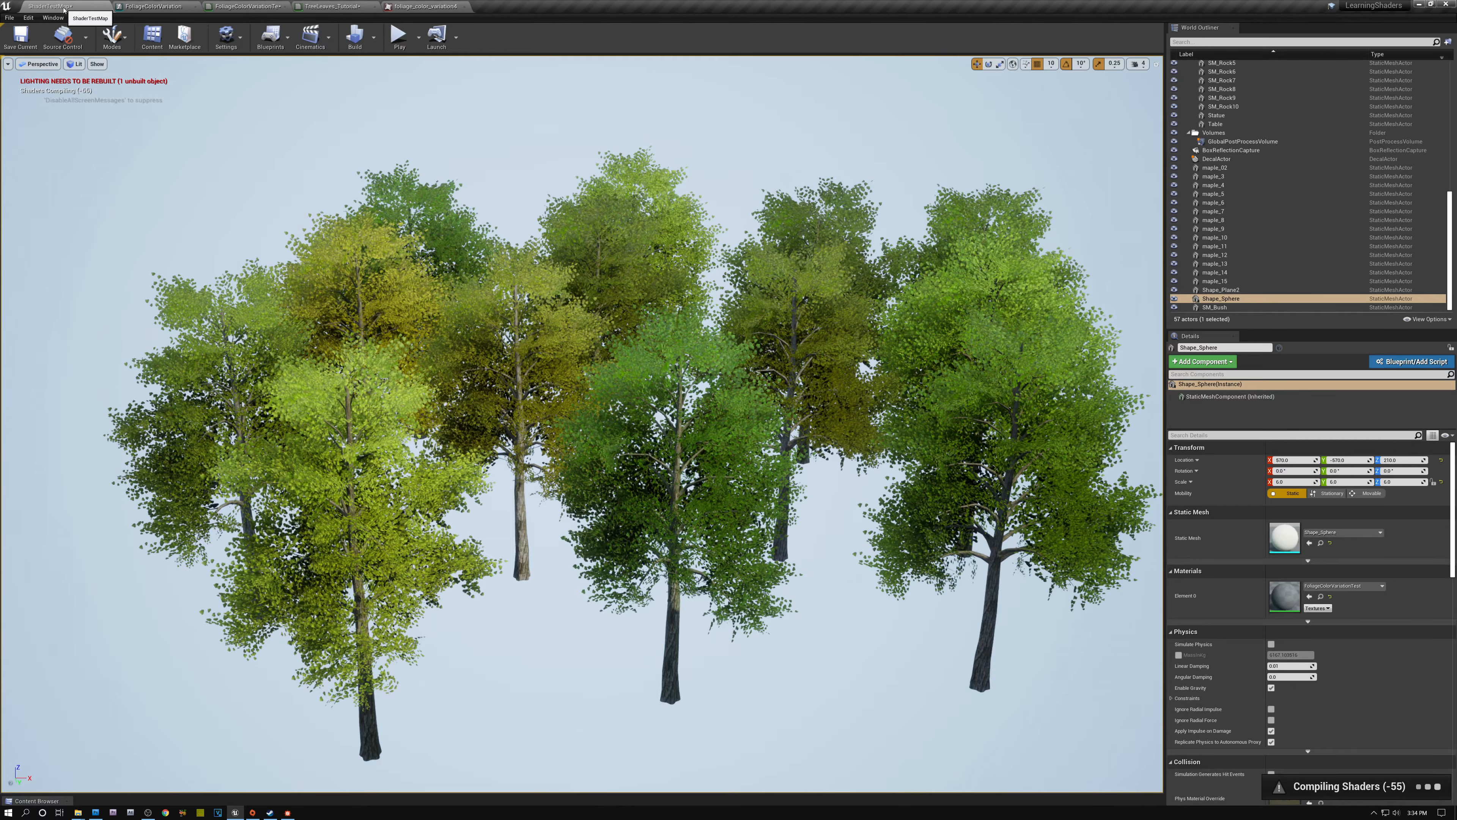
right_drag(582, 424, 617, 420)
key(d)
key(w)
key(a)
key(d)
right_drag(211, 189, 211, 185)
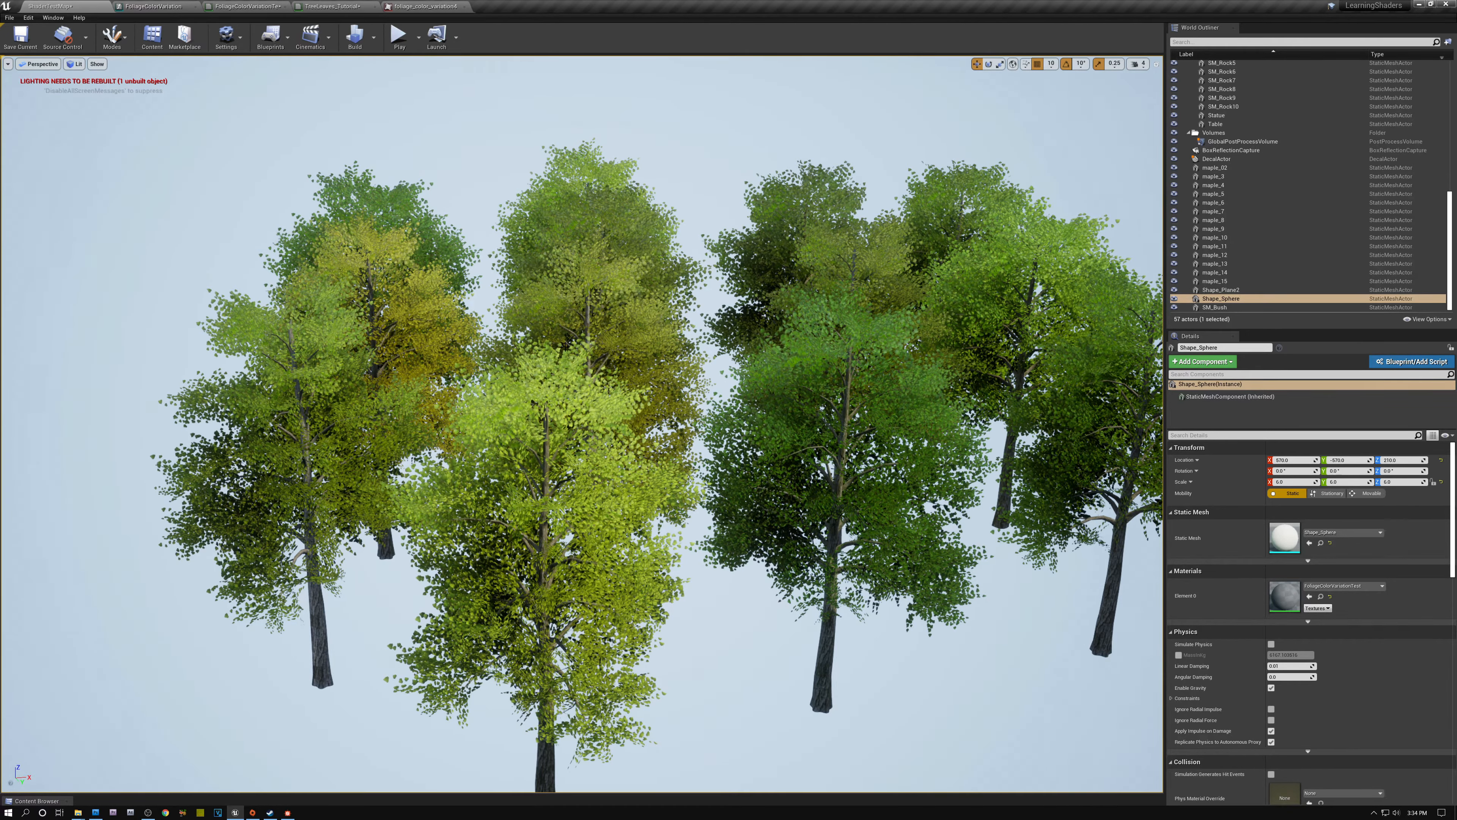
key(d)
right_drag(567, 346, 497, 365)
key(w)
key(s)
key(a)
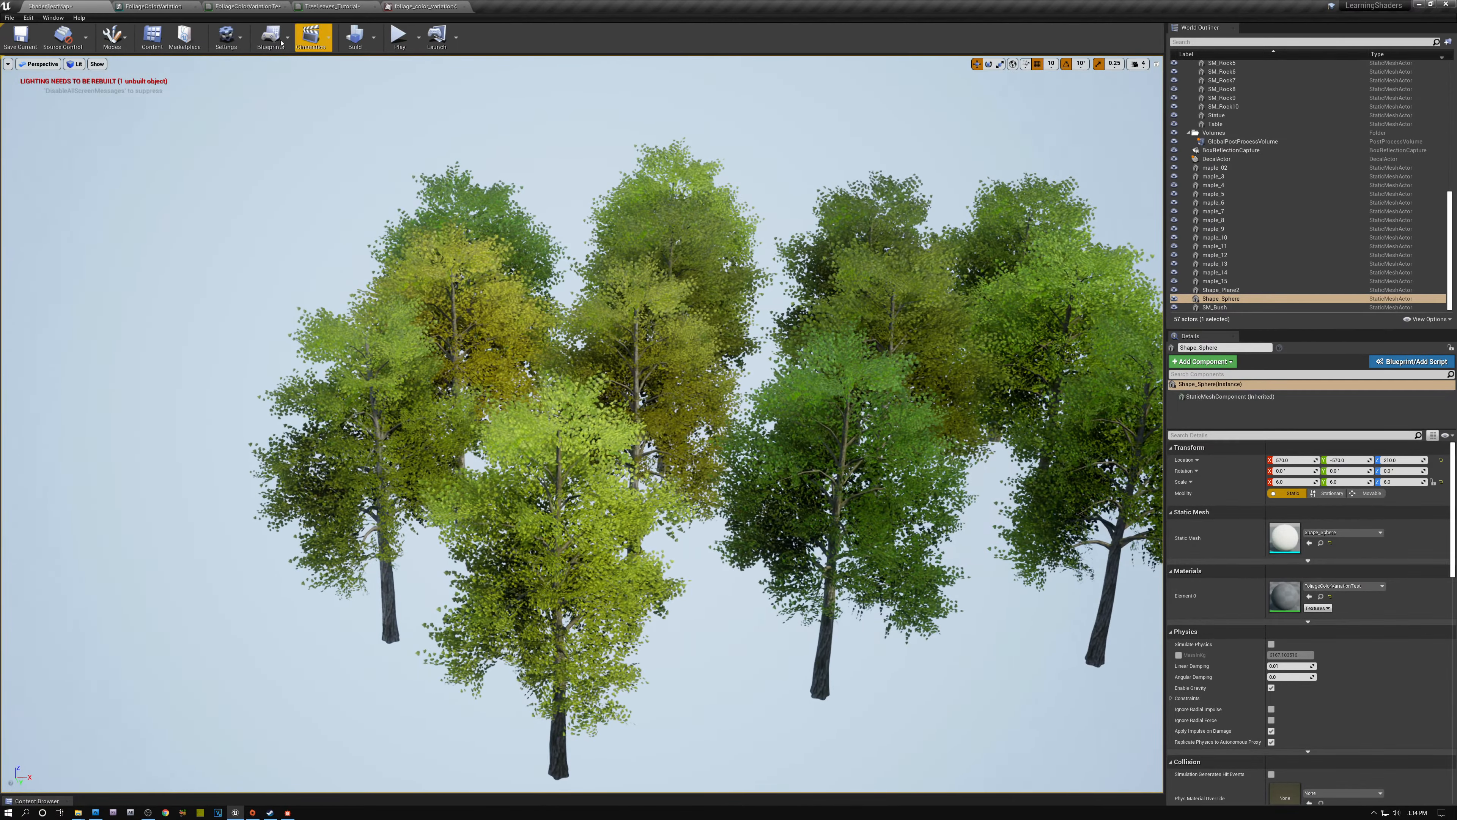
- Check the strength constant in FoliageColorVariation, and inspect the maples' leaves and branches up close and from a distance in the level
click(171, 8)
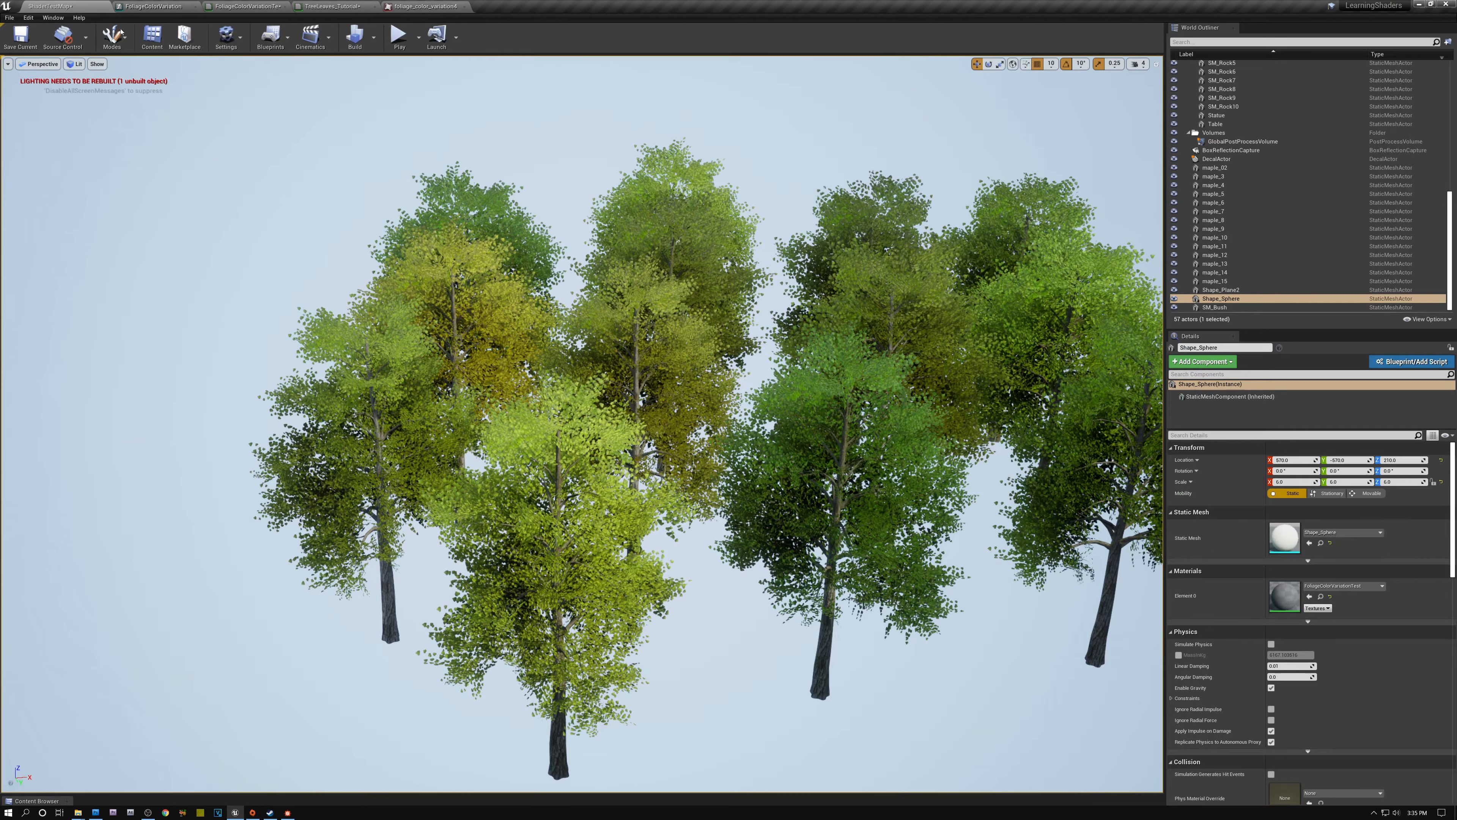
click(51, 6)
key(d)
right_drag(582, 425, 511, 430)
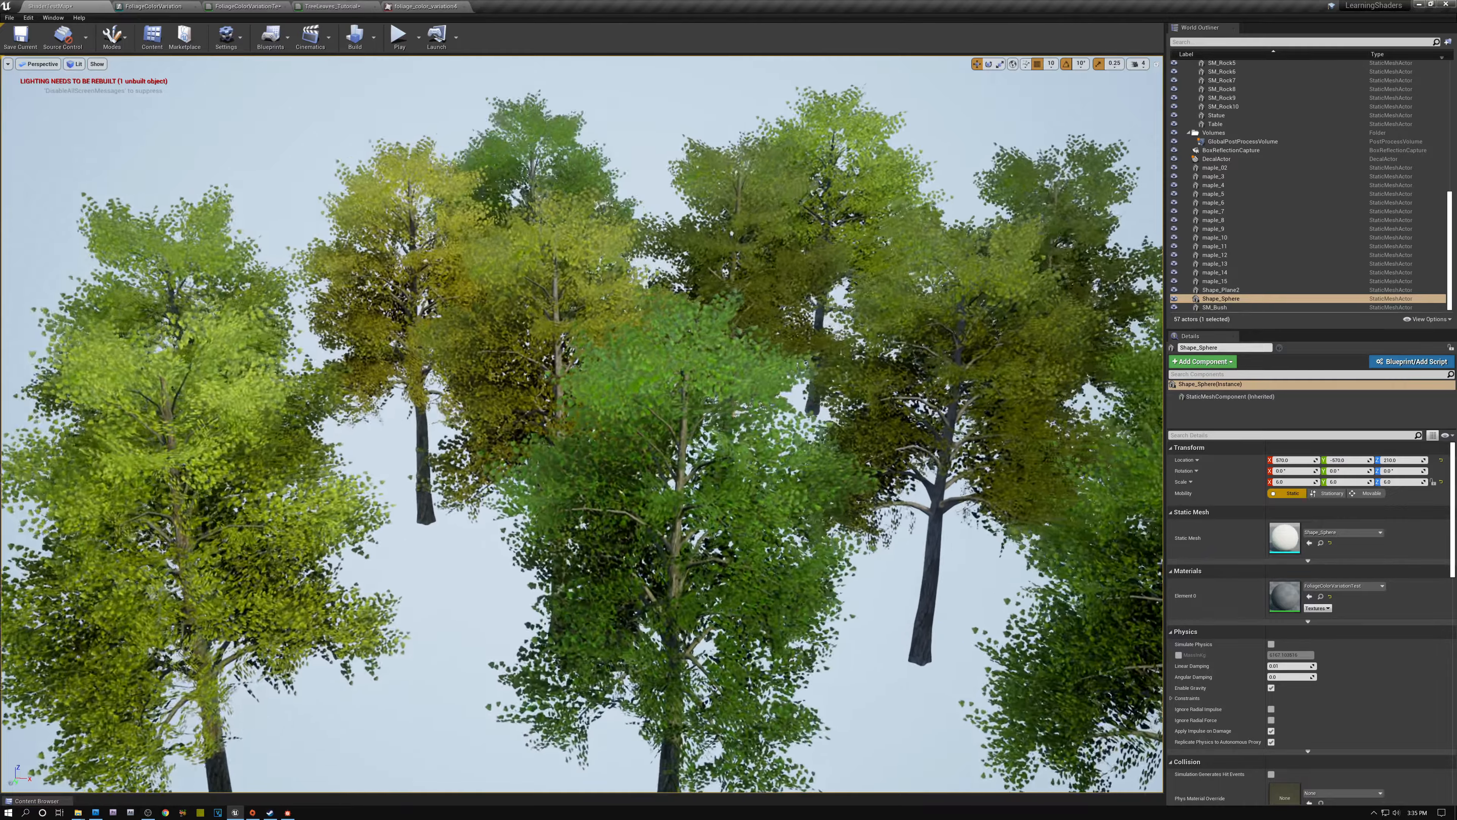
key(w)
mouse_move(511, 430)
right_down()
mouse_move(522, 445)
mouse_move(517, 422)
right_up()
key(s)
key(w)
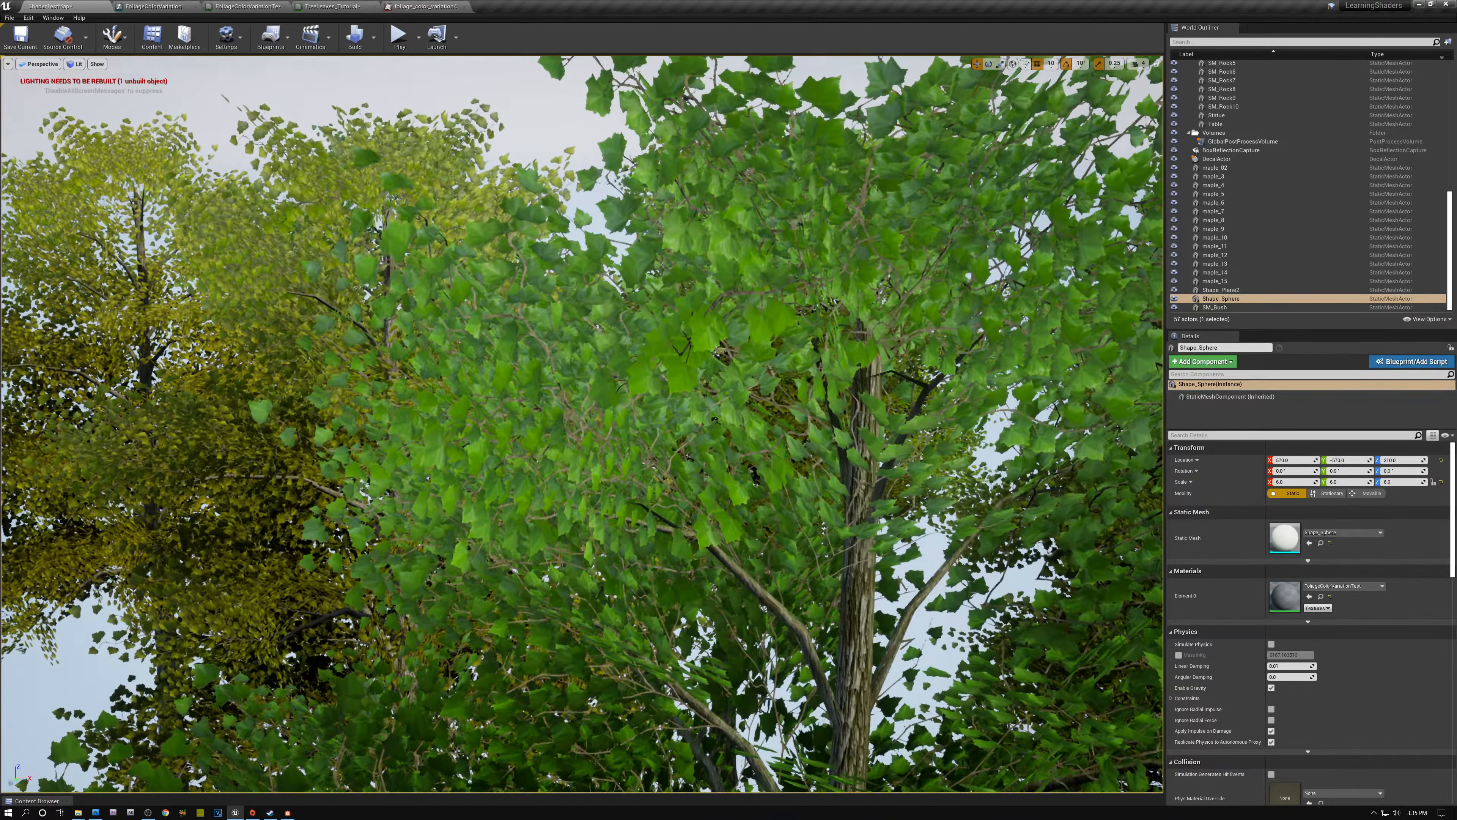
scroll(582, 423, up, 4)
scroll(582, 423, down, 5)
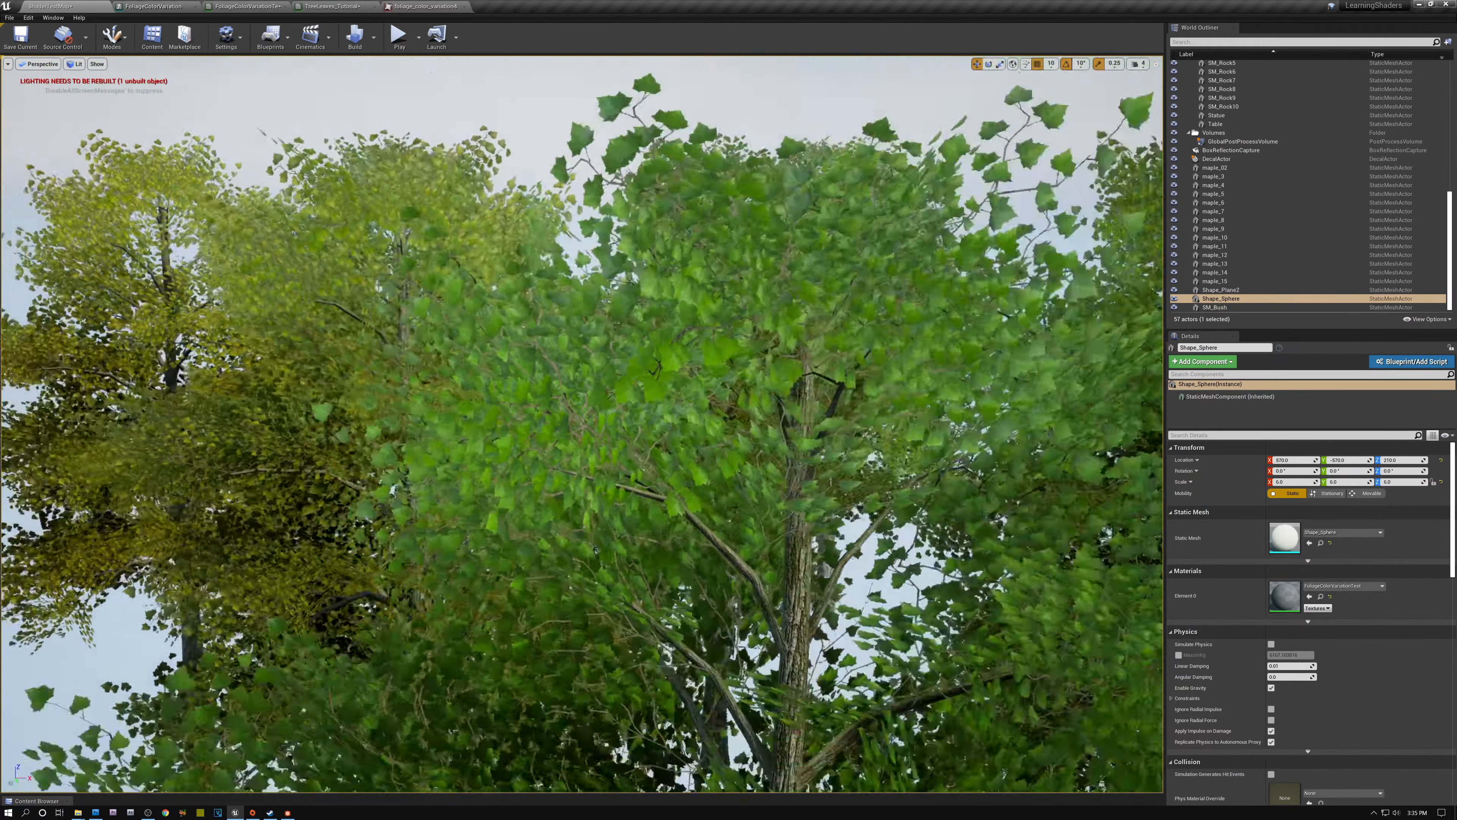
scroll(581, 424, down, 5)
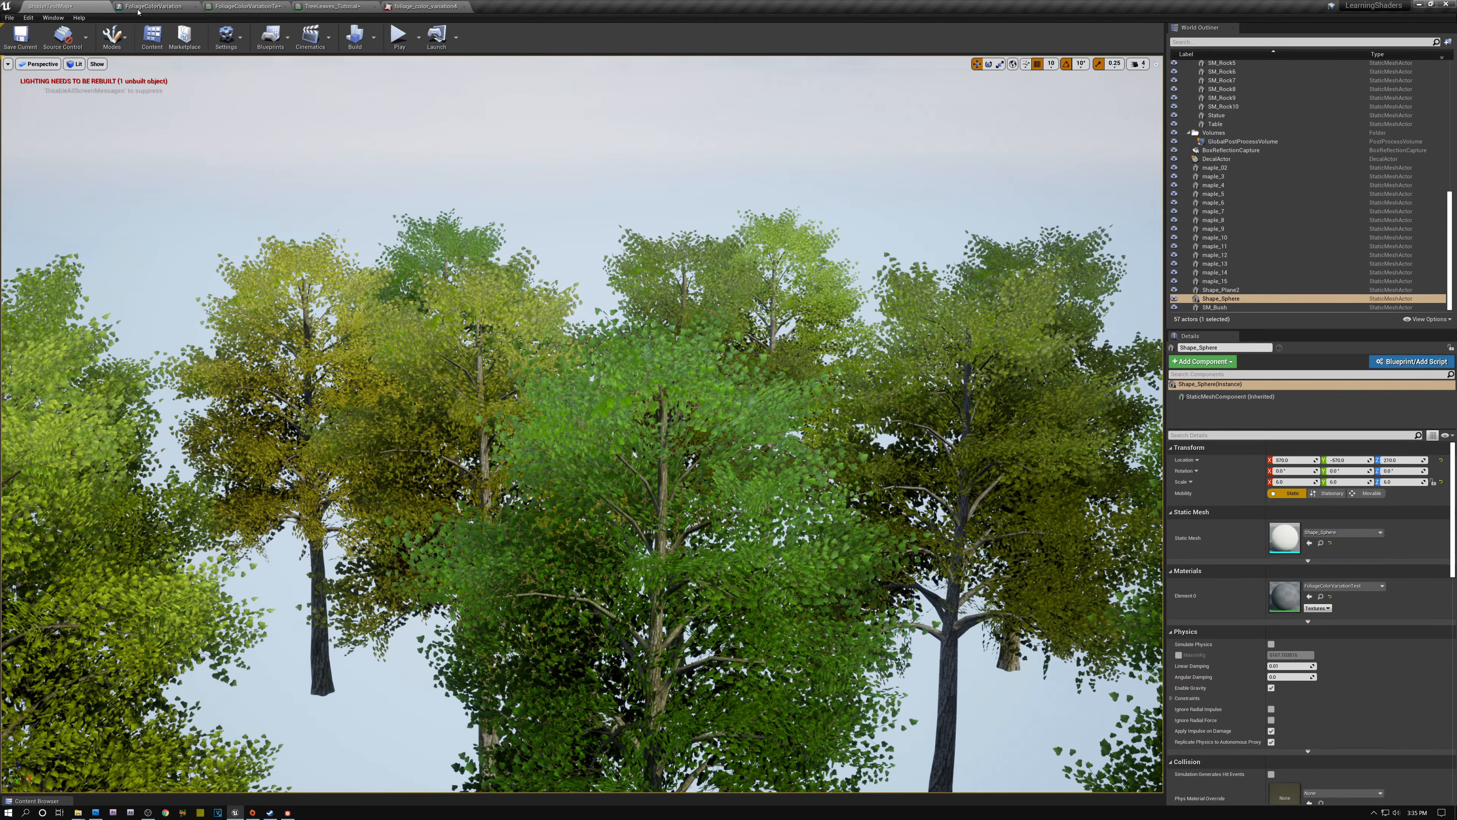
- In FoliageColorVariation, set the constant multiplied with the LeafMask input to 0.5
click(165, 7)
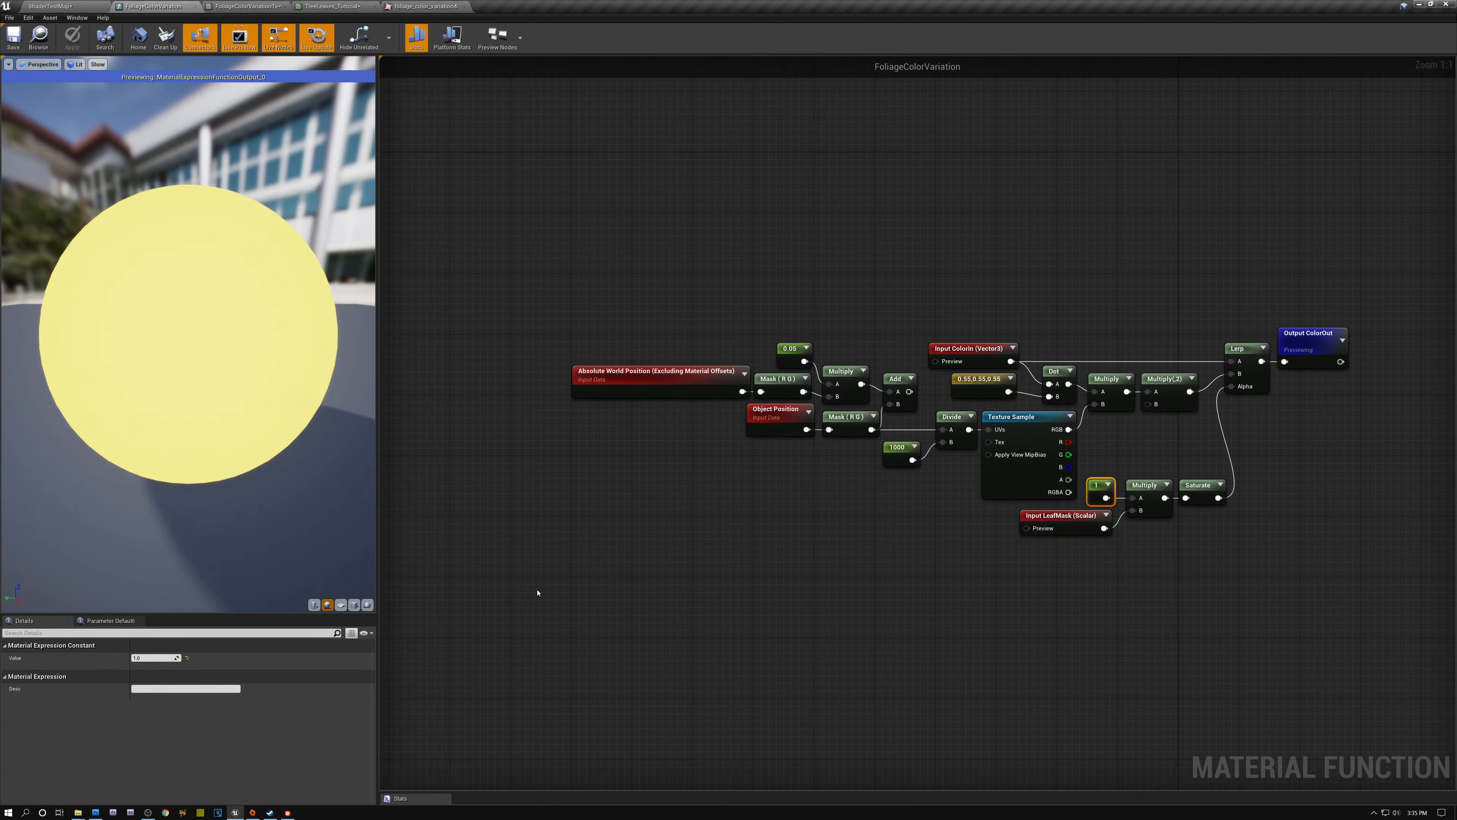
click(151, 658)
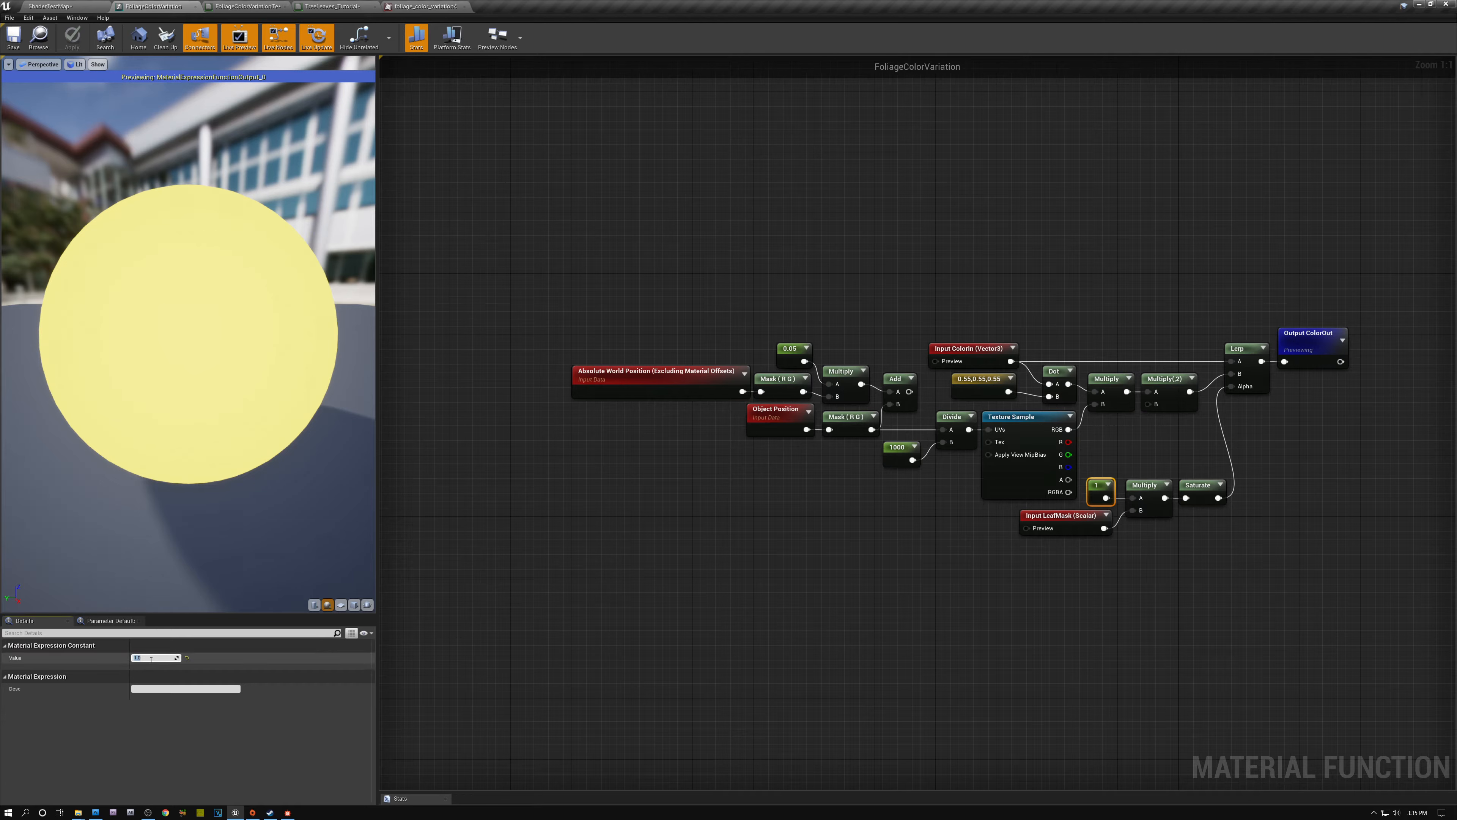
text(0.5)
key(Return)
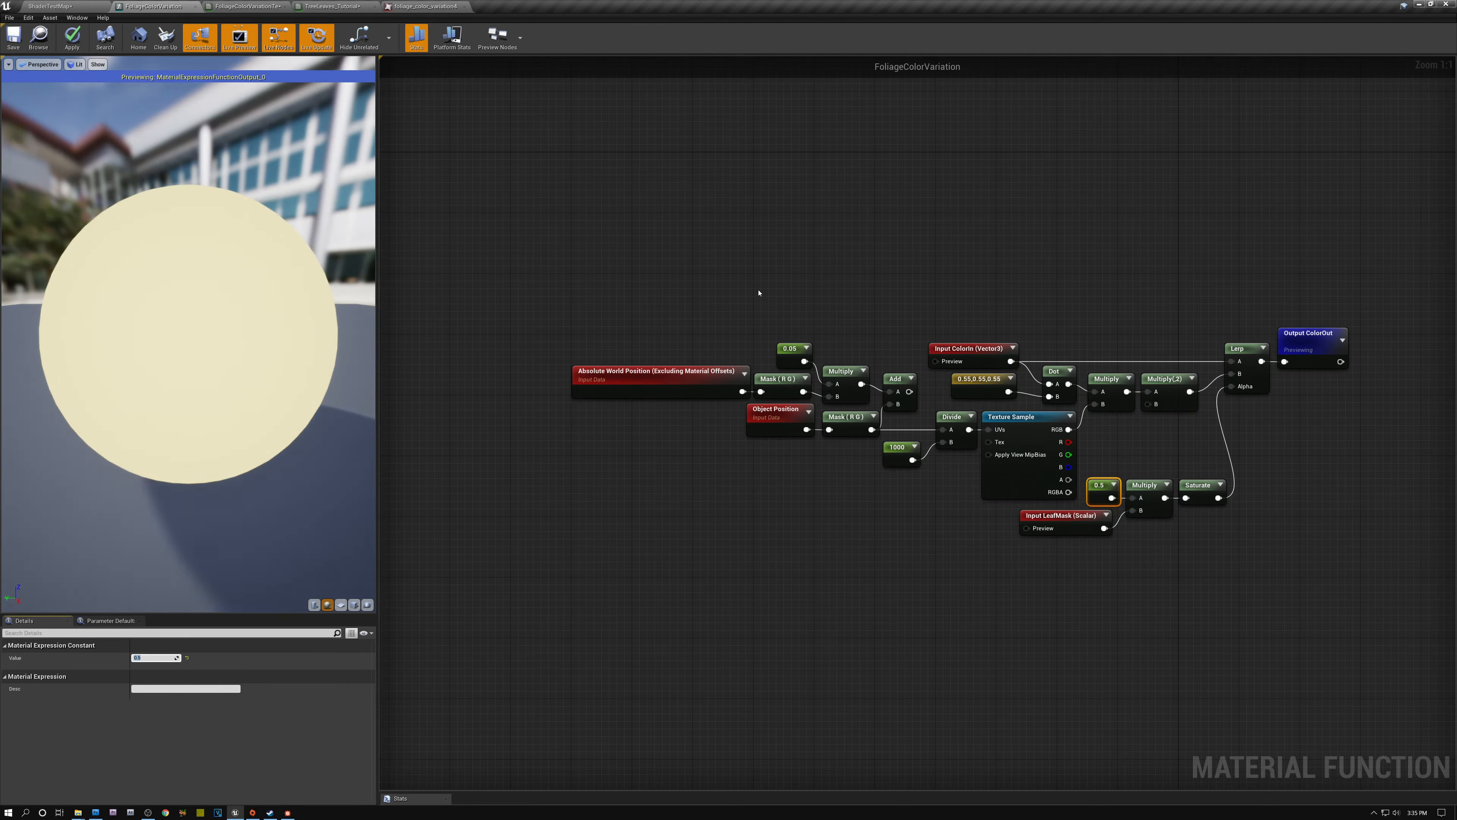
drag(719, 319, 865, 400)
click(849, 329)
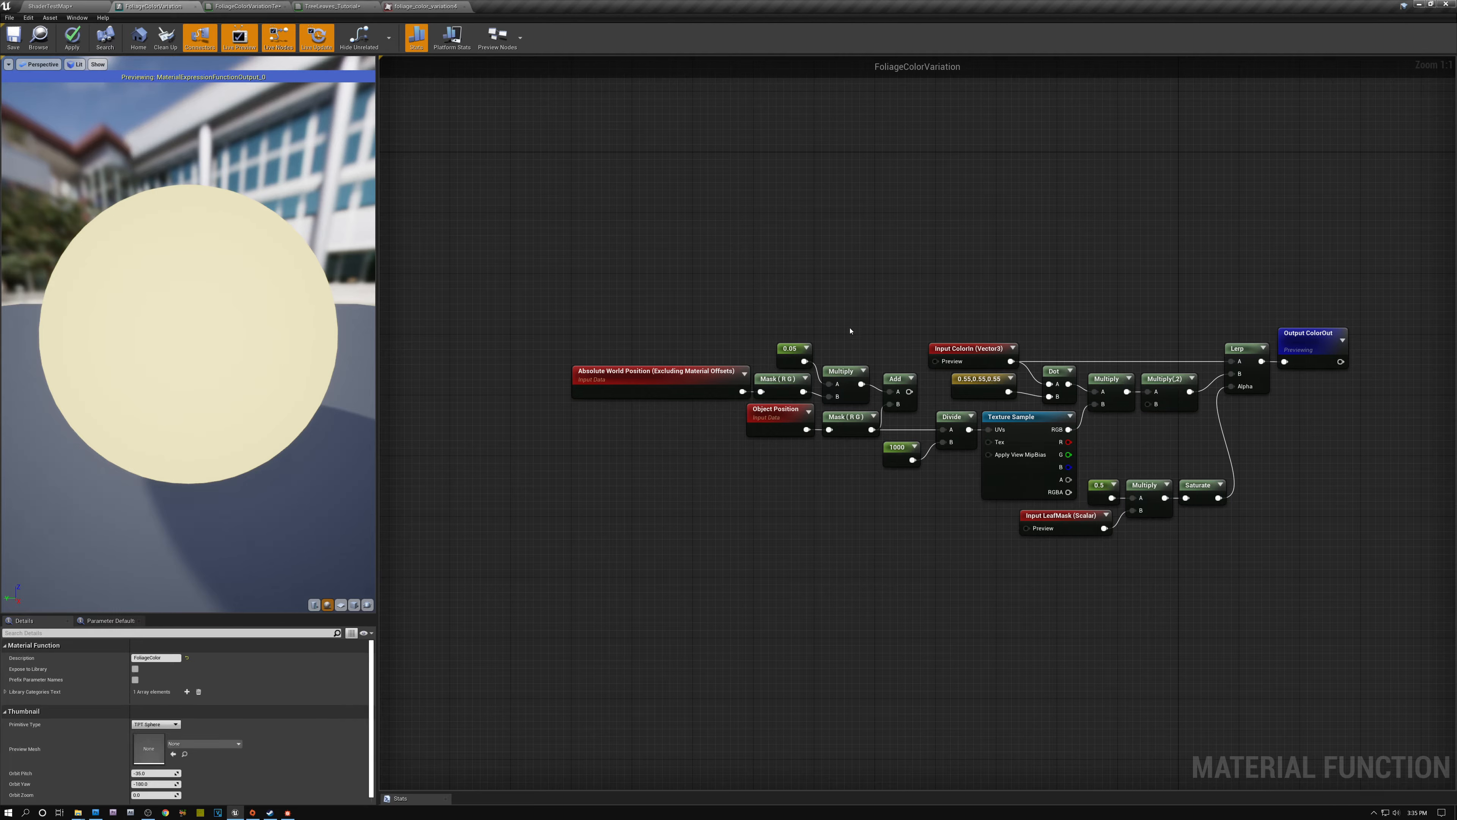
- In the level, close in on the preview sphere and move it sideways to check its color response to position
click(50, 6)
right_drag(579, 401, 447, 379)
key(w)
right_drag(758, 586, 810, 606)
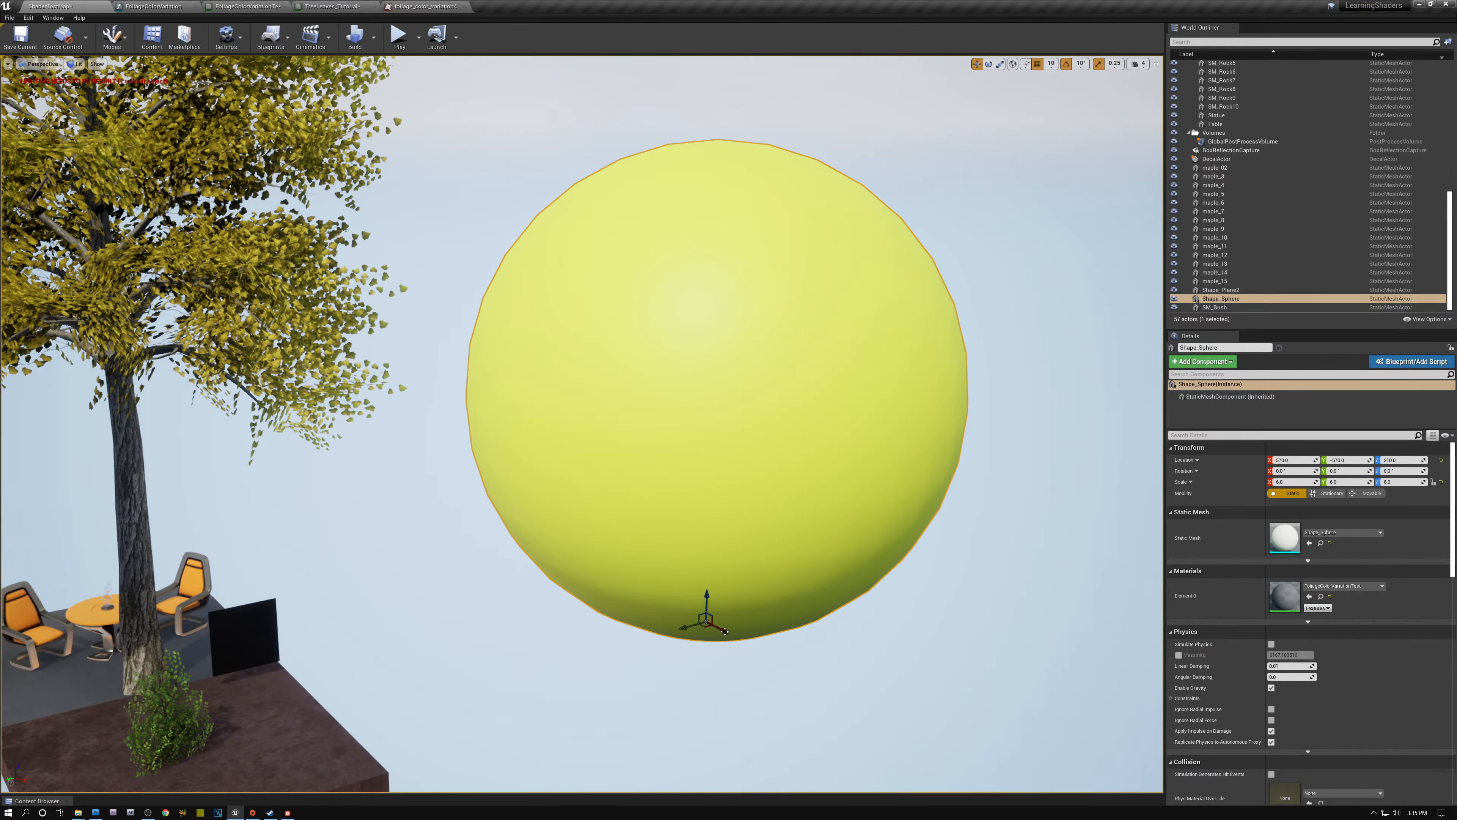
drag(724, 630, 770, 600)
- In FoliageColorVariation, connect the output of the world and object position Add node to the A input of the Divide node
click(166, 6)
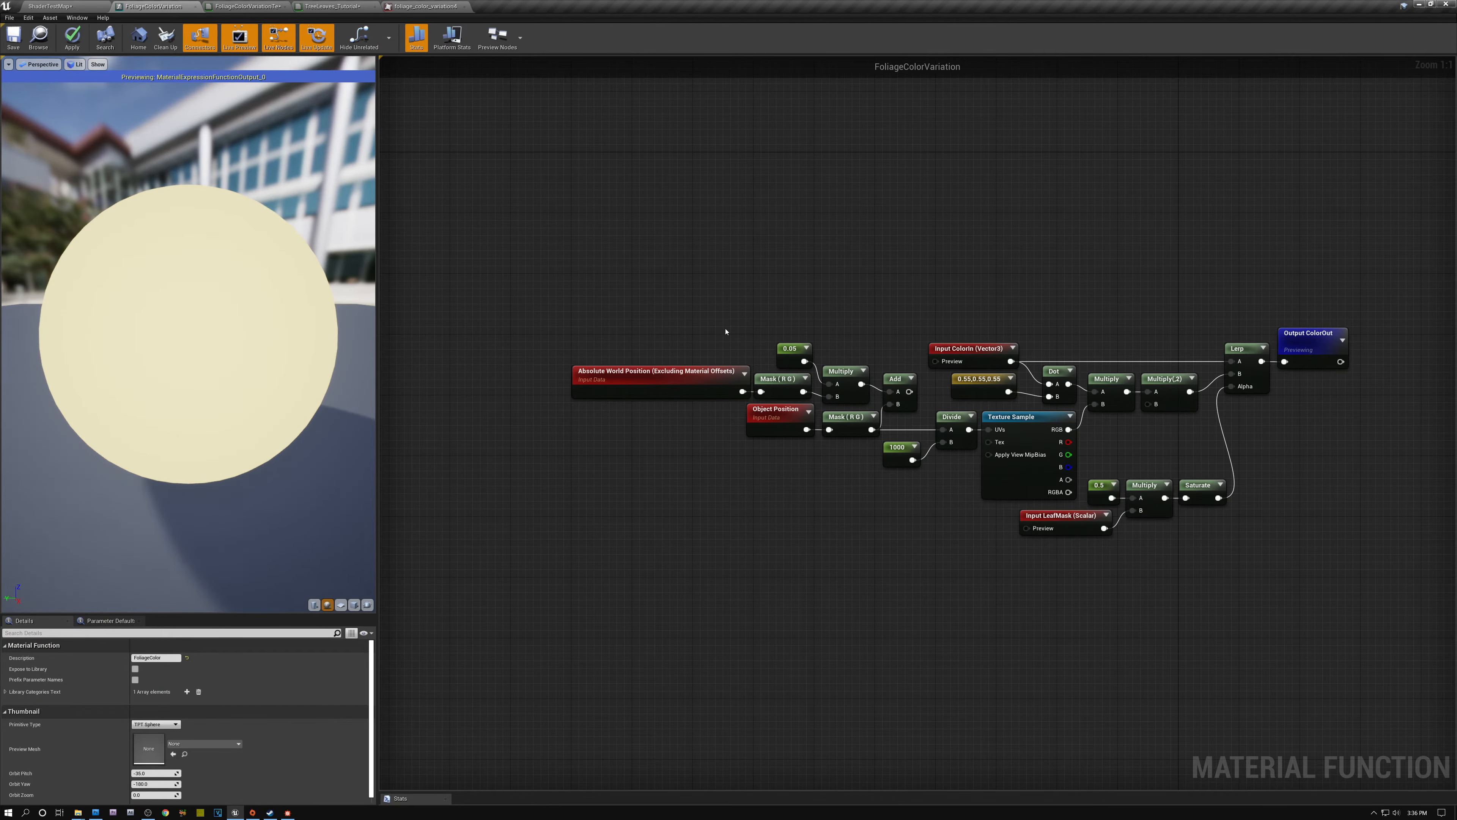
click(687, 373)
drag(910, 392, 943, 432)
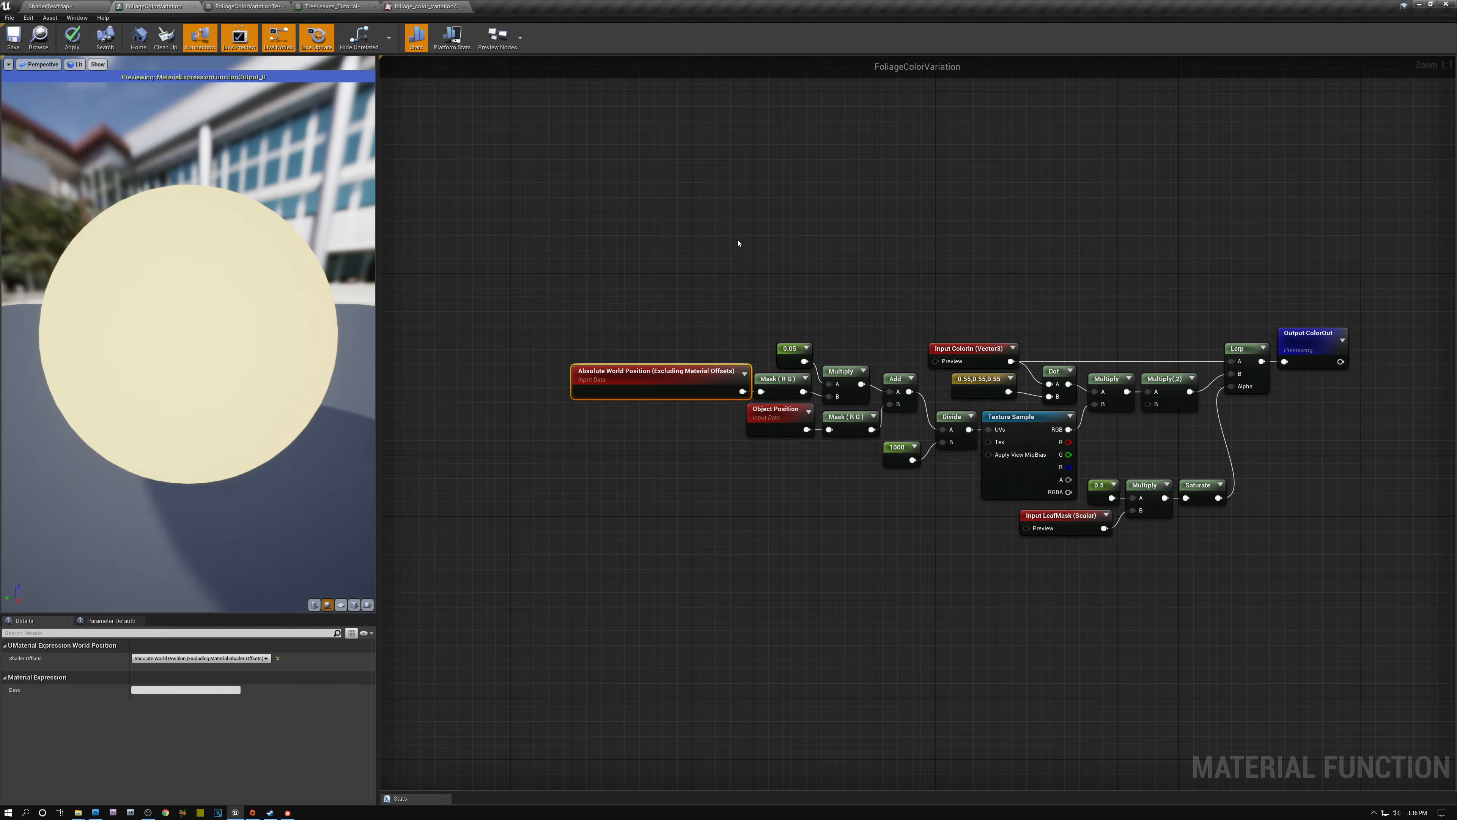
- Set the constant multiplied with the masked Absolute World Position to 1 and apply the function changes
click(790, 349)
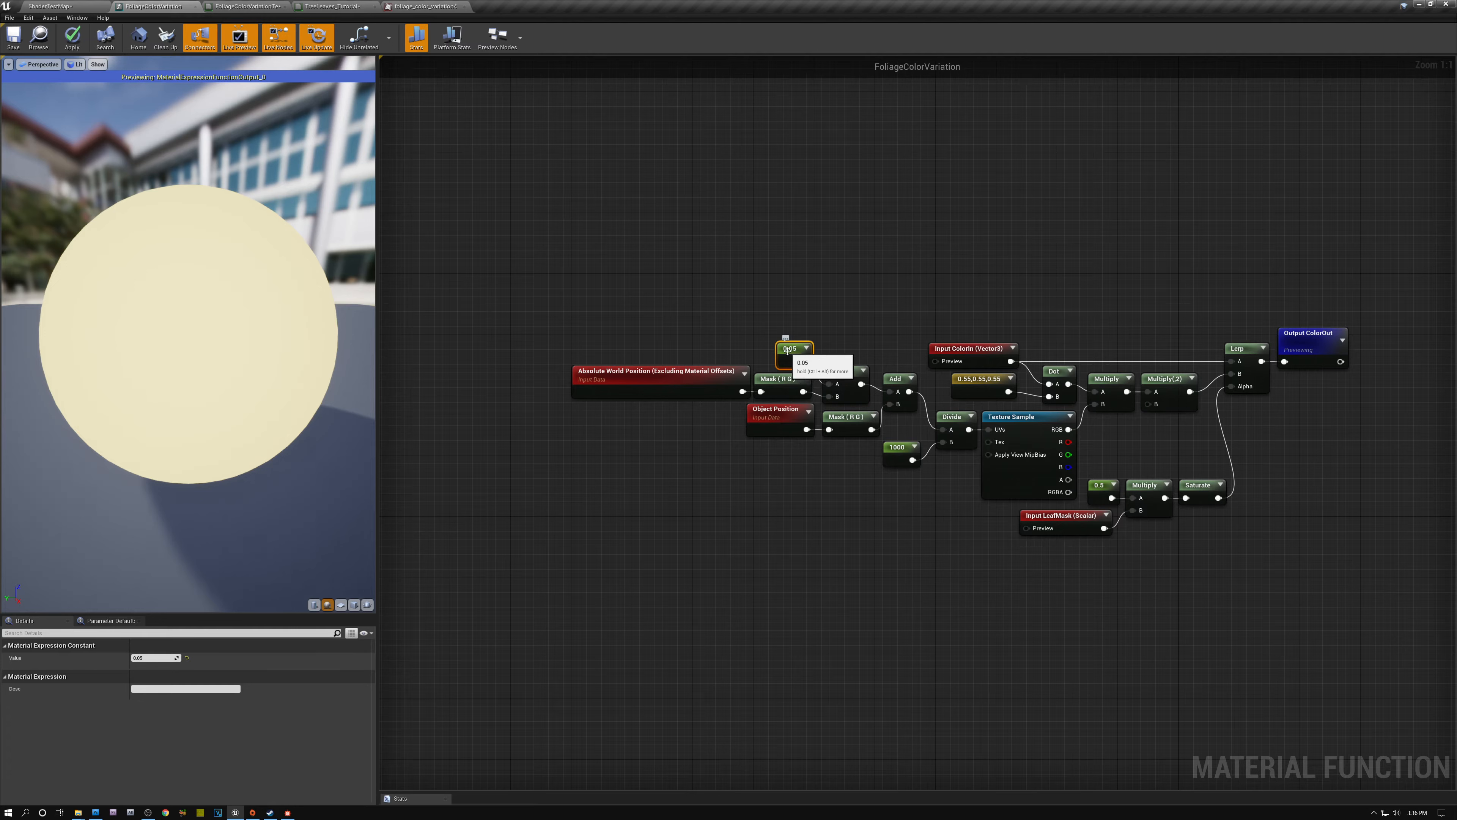
click(153, 658)
text(1)
key(Return)
click(72, 38)
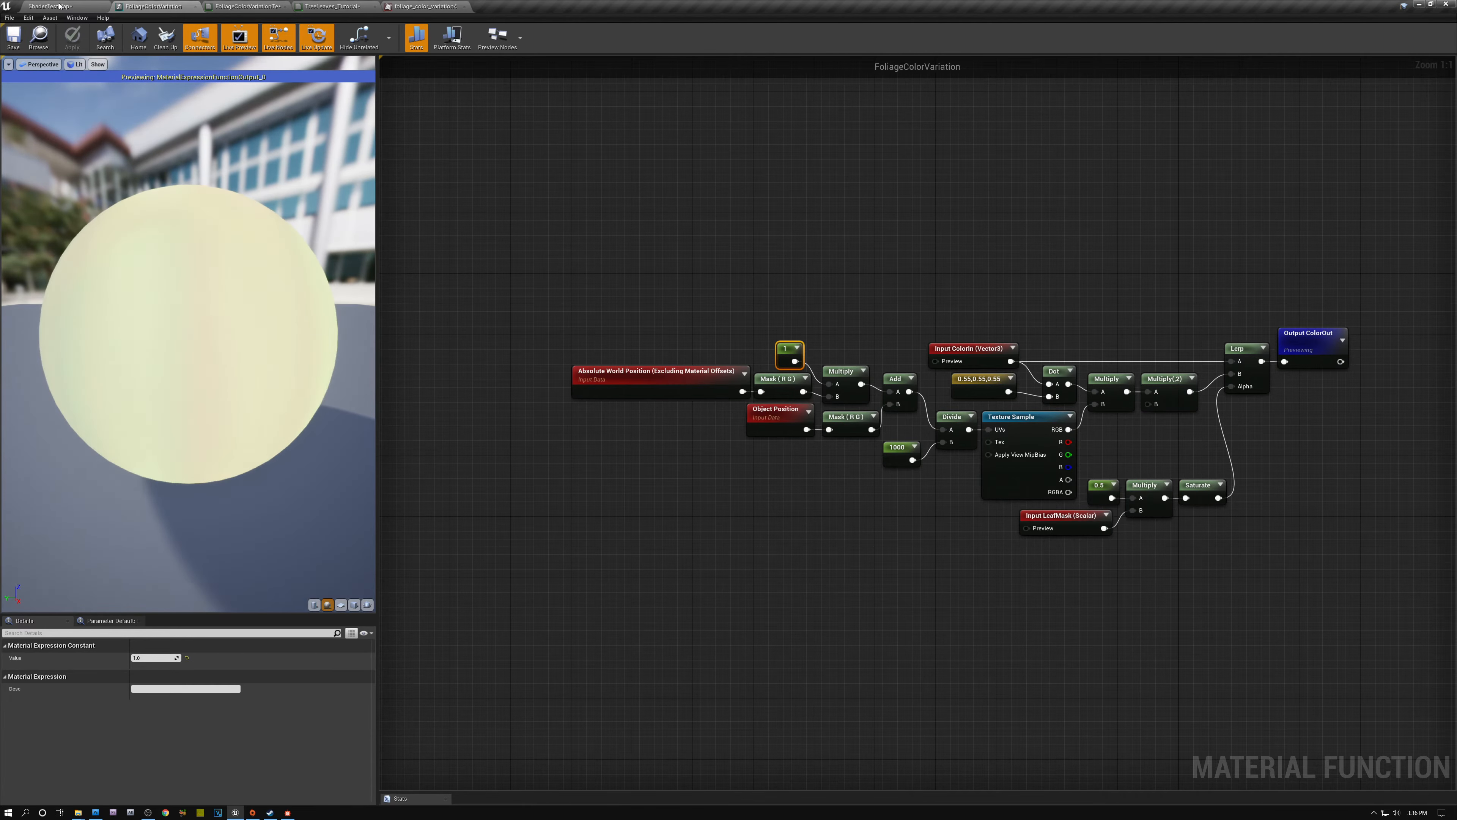
- Check the foliage color variation texture, and move the preview sphere in the level to examine the pattern across its surface
click(60, 7)
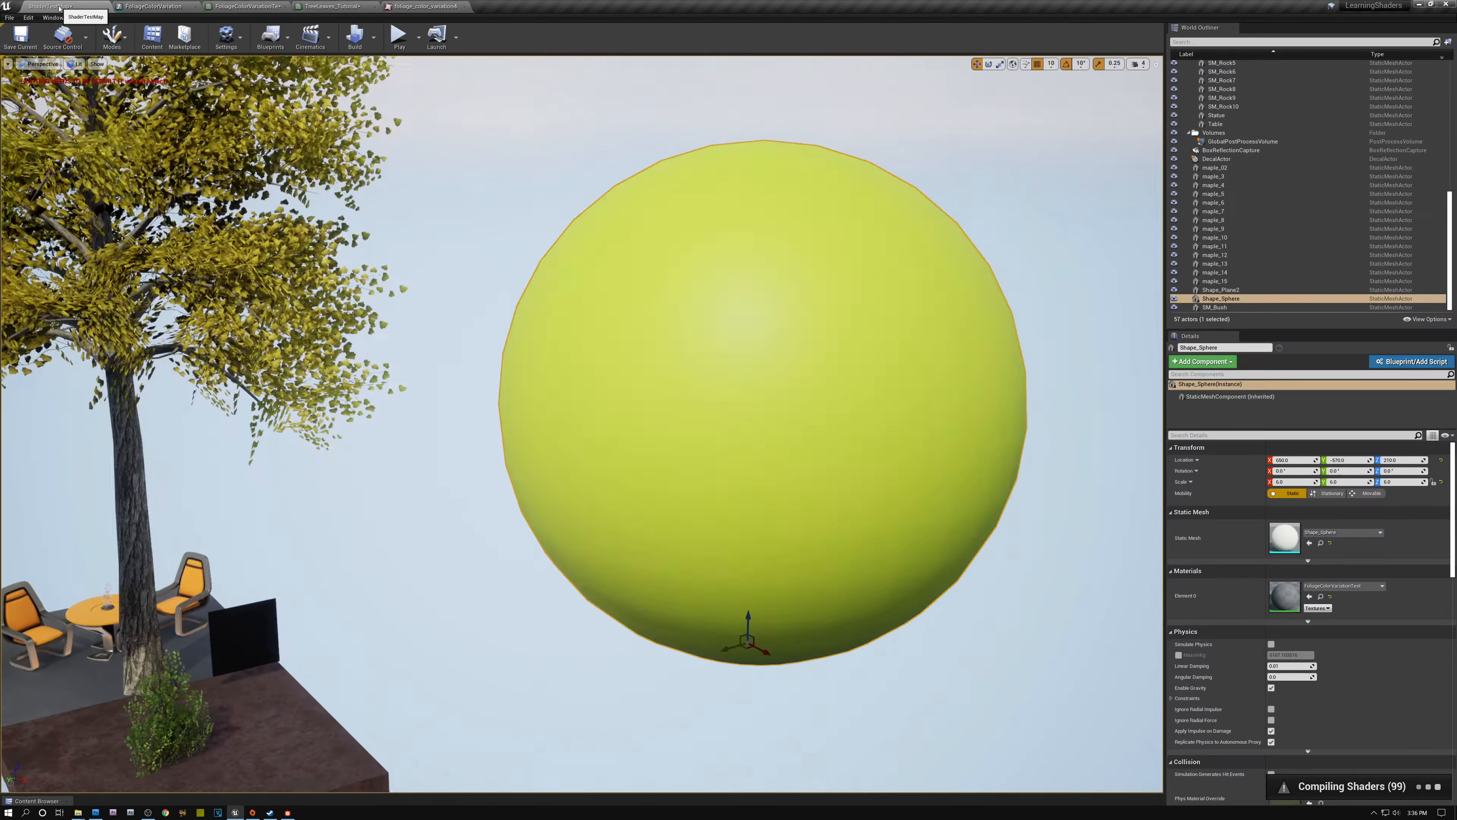
click(425, 6)
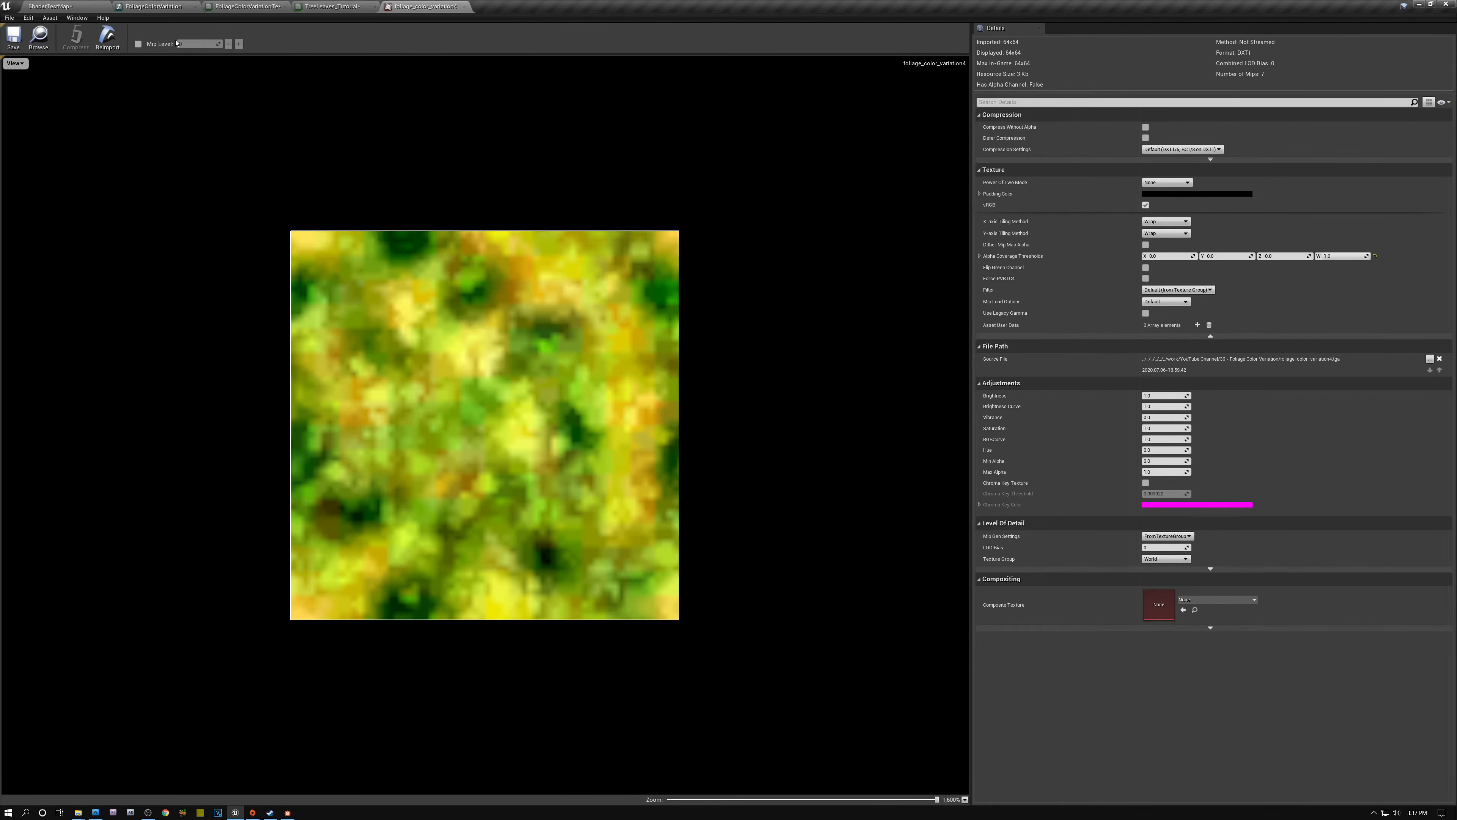
click(80, 8)
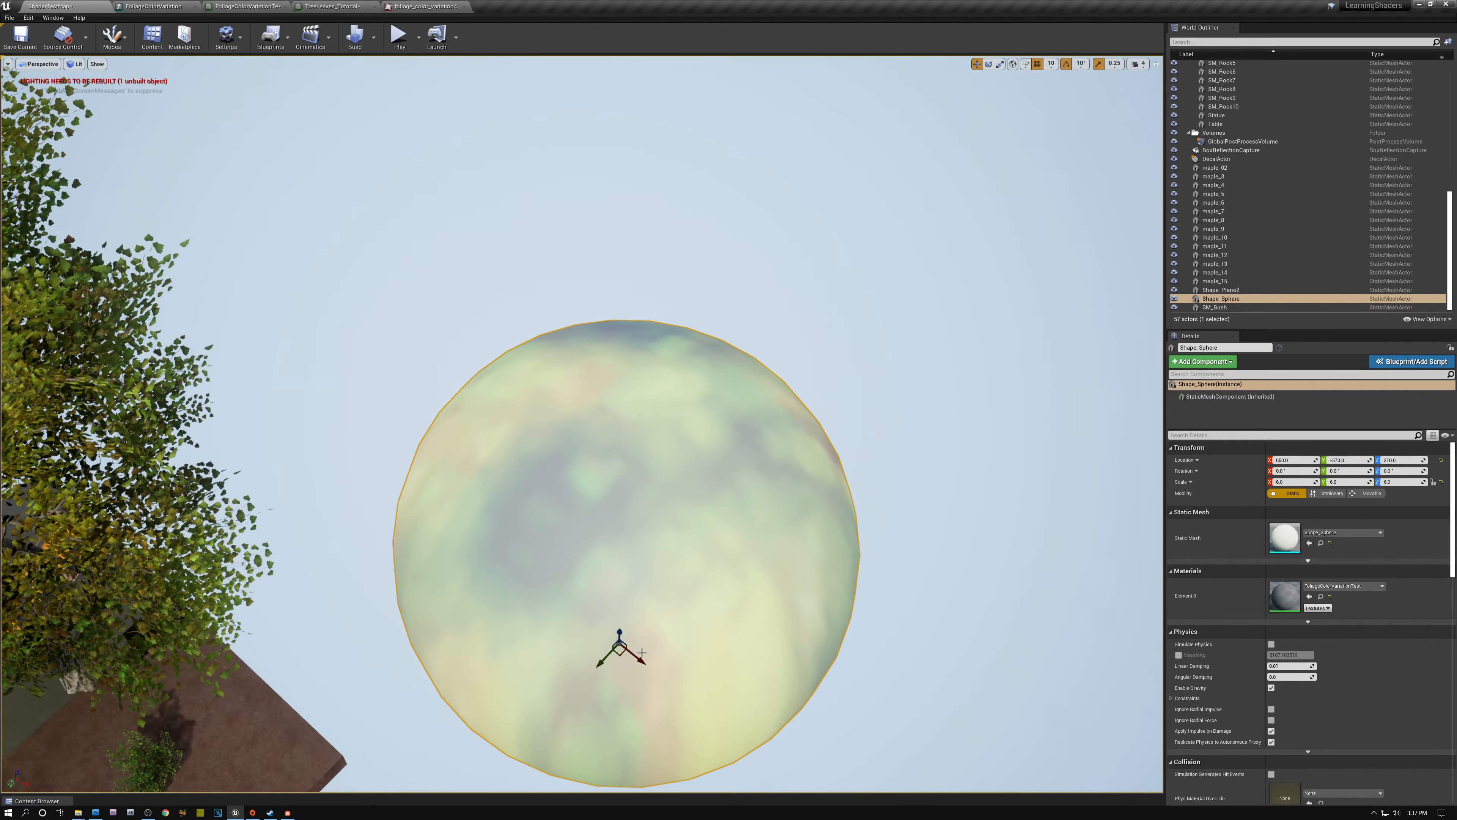
drag(642, 652, 700, 586)
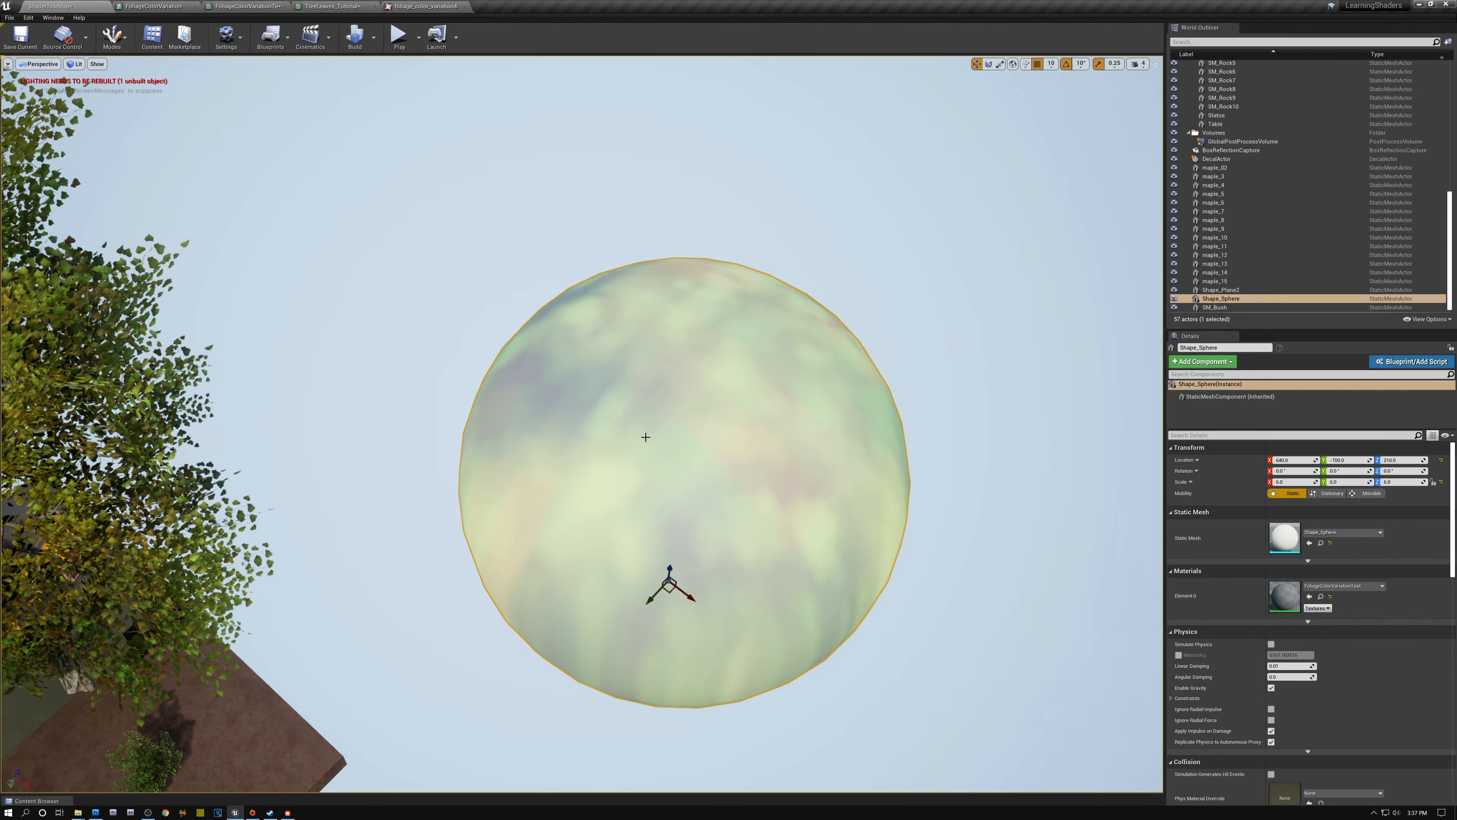
- View the maple group in the level to judge the color variation within each tree
right_drag(646, 441, 826, 396)
key(w)
key(s)
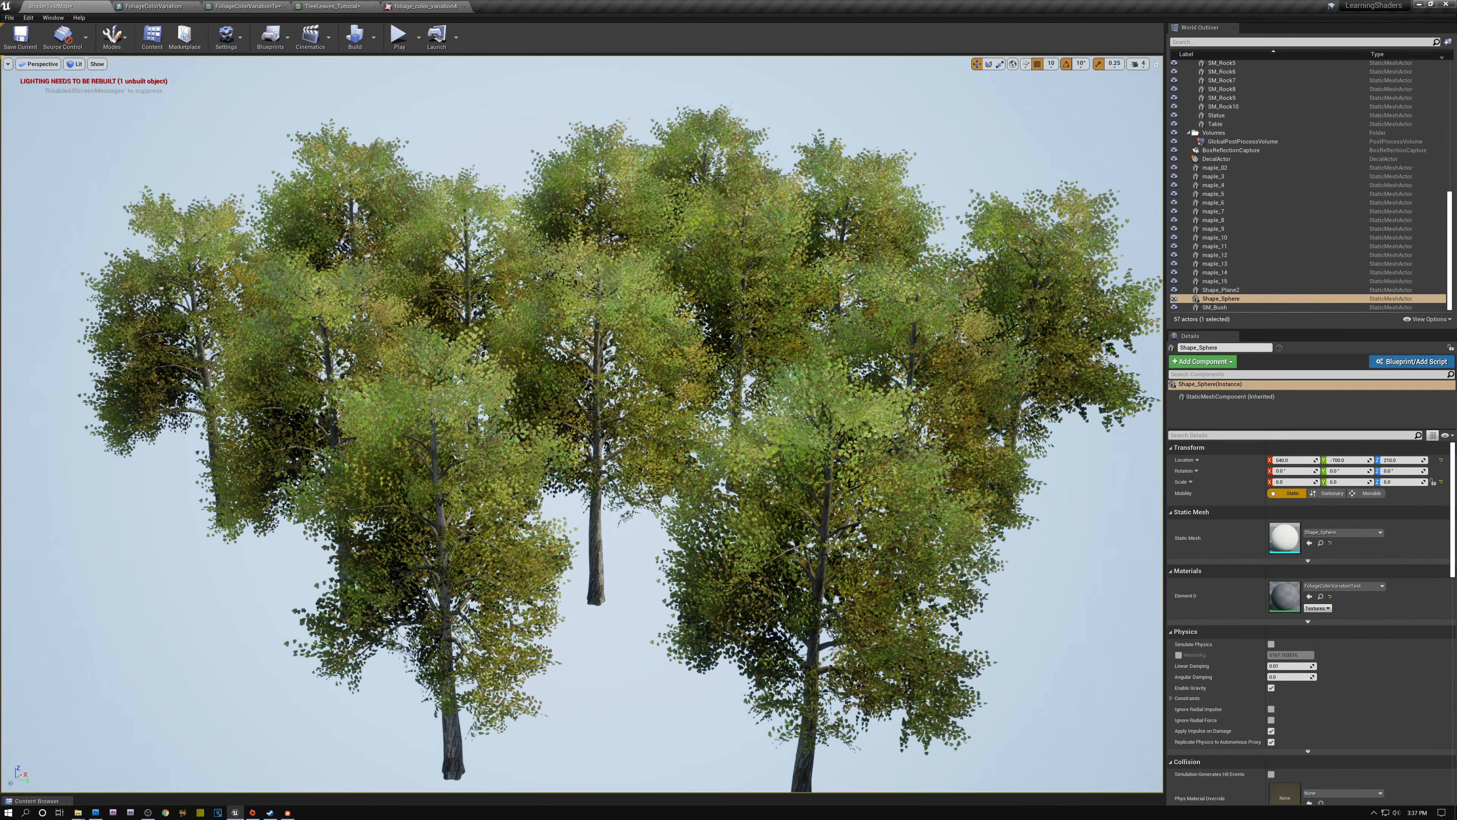
- In FoliageColorVariation, set the constant multiplied with the masked Absolute World Position to 0.05 and save the function
click(154, 6)
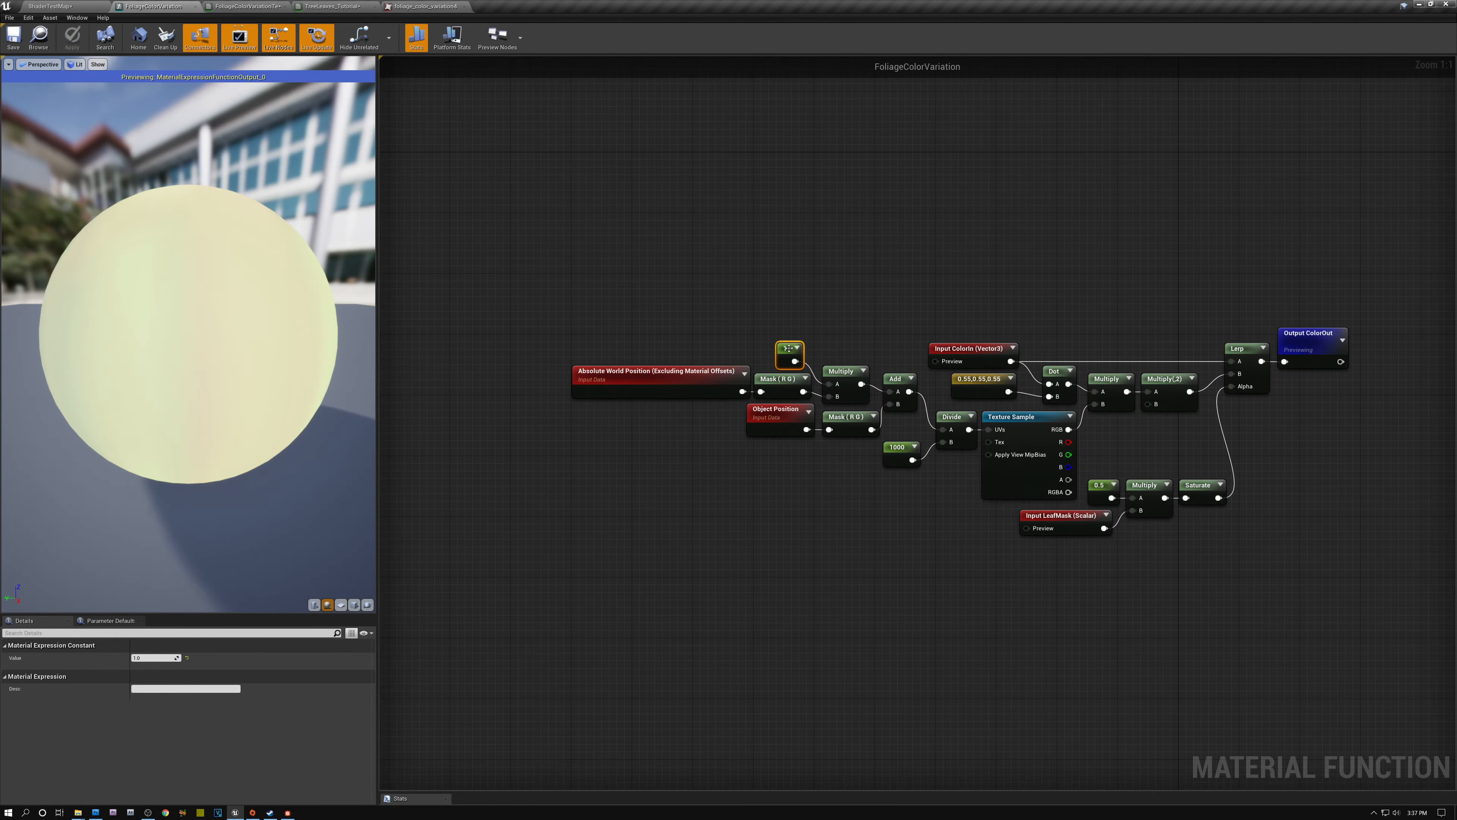
click(153, 657)
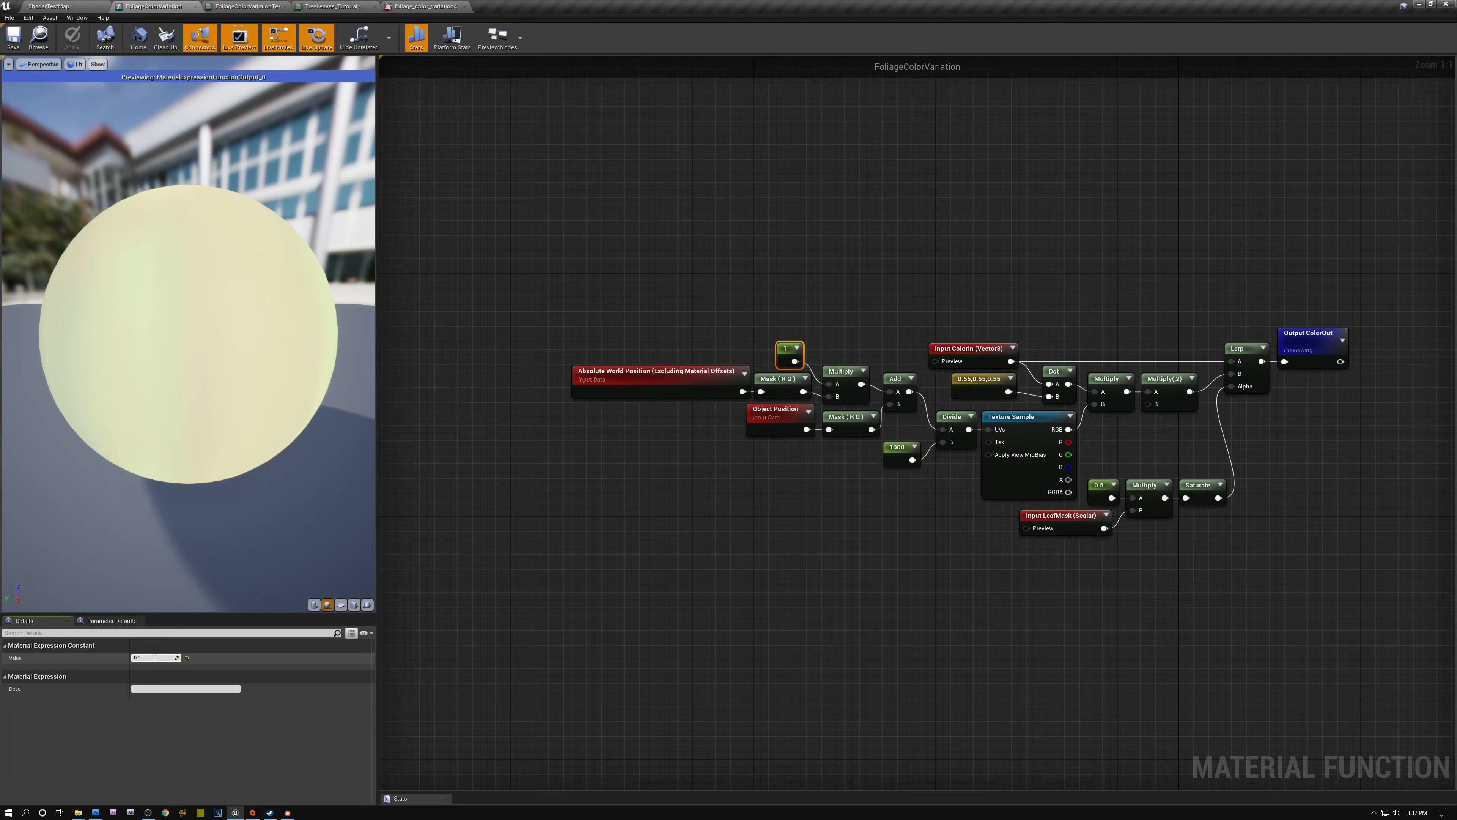
key(Return)
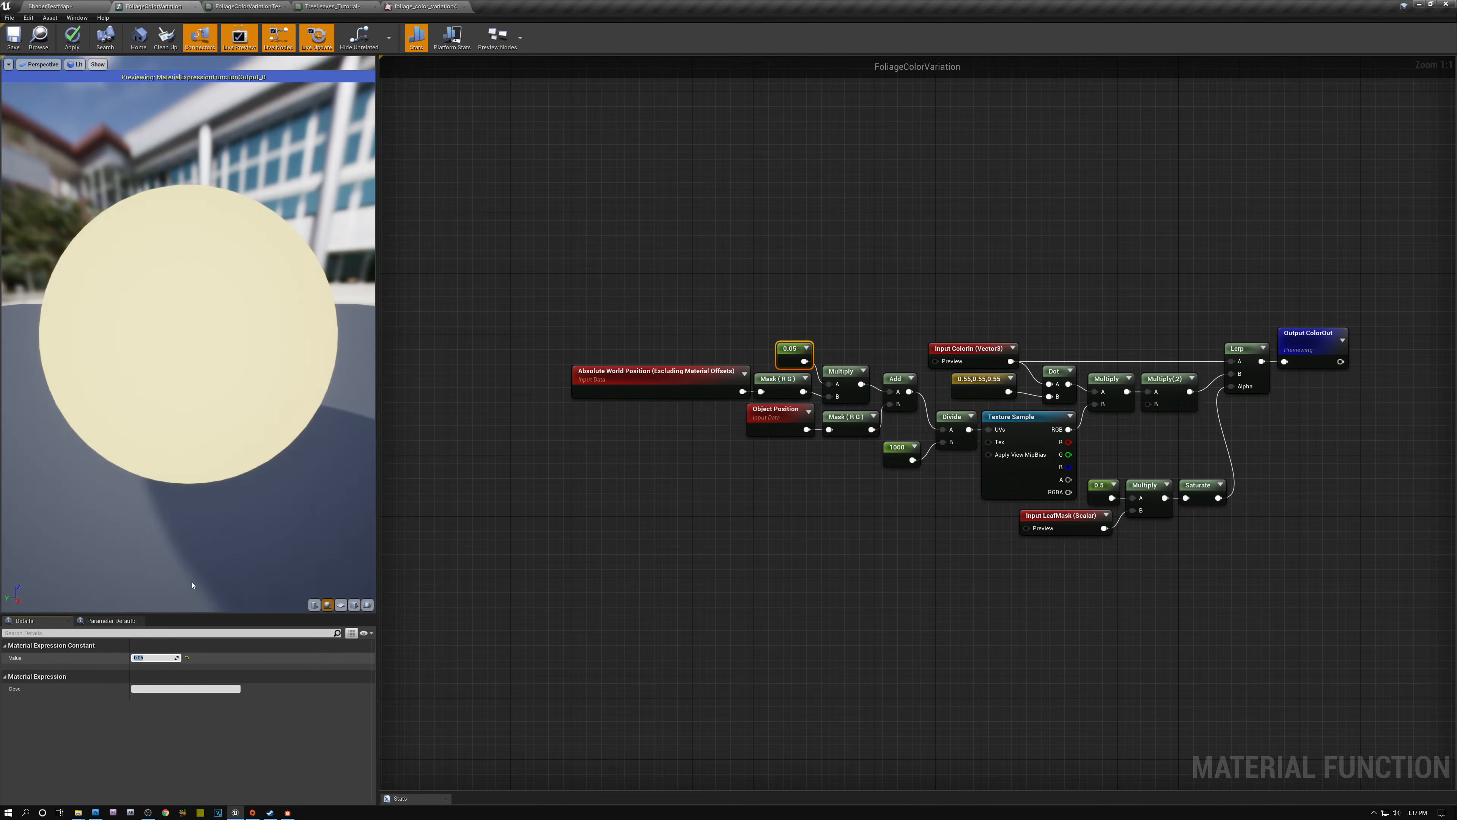
click(14, 40)
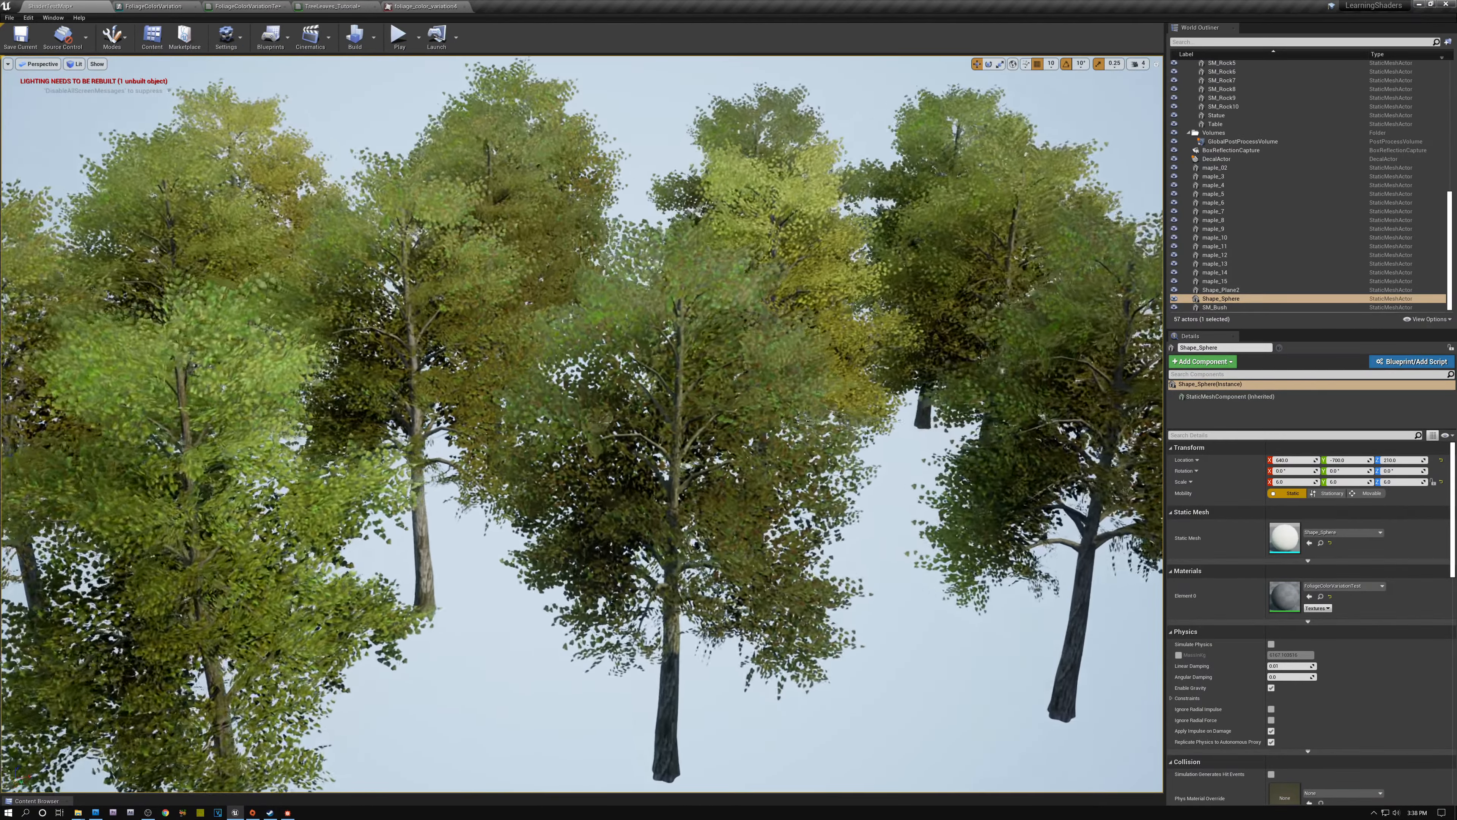
- Look over the maples in the level, and move the preview sphere along its X axis to check the subtle color shift
key(w)
key(s)
key(s)
key(a)
key(a)
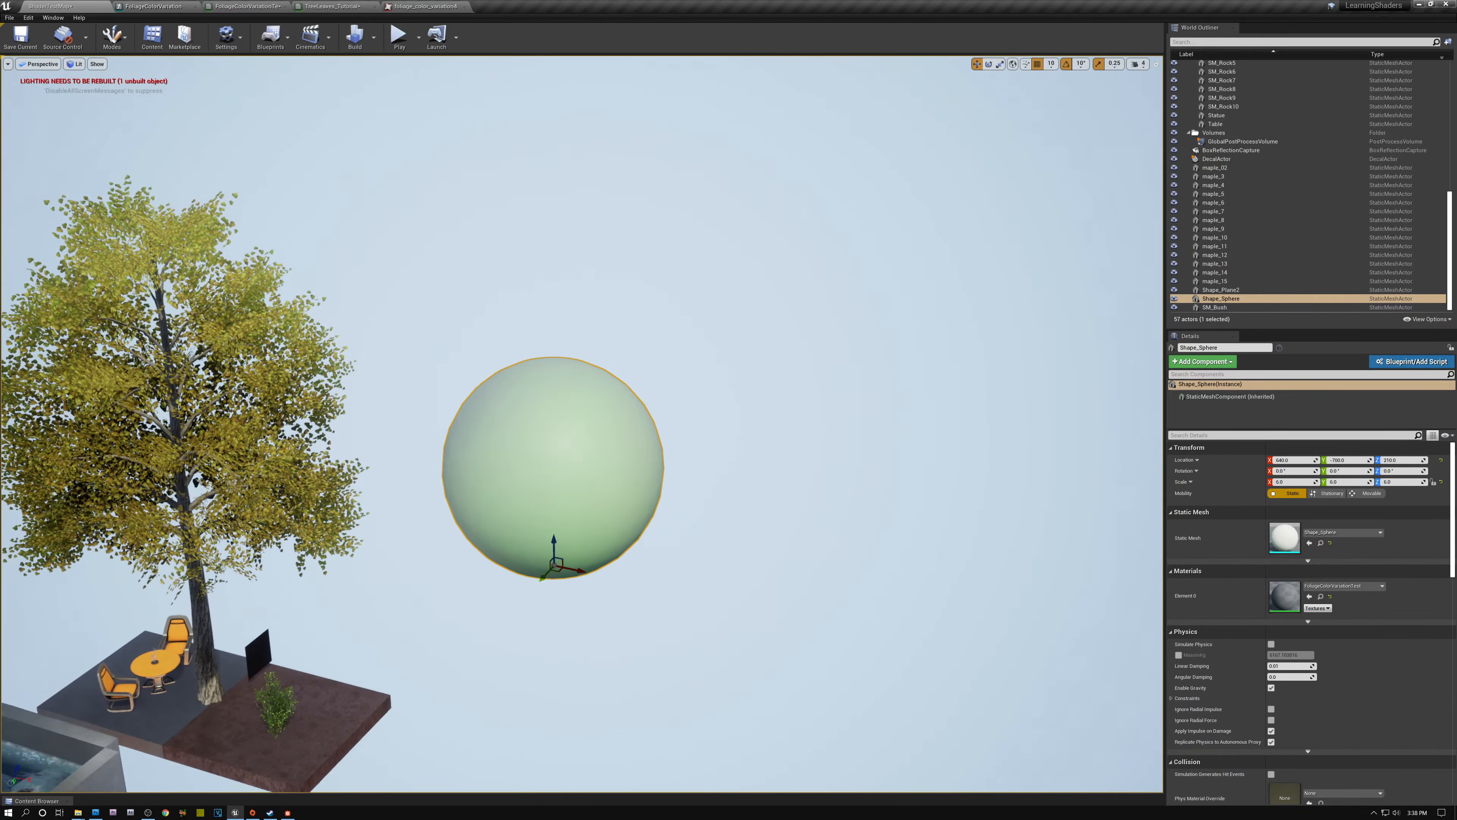
key(w)
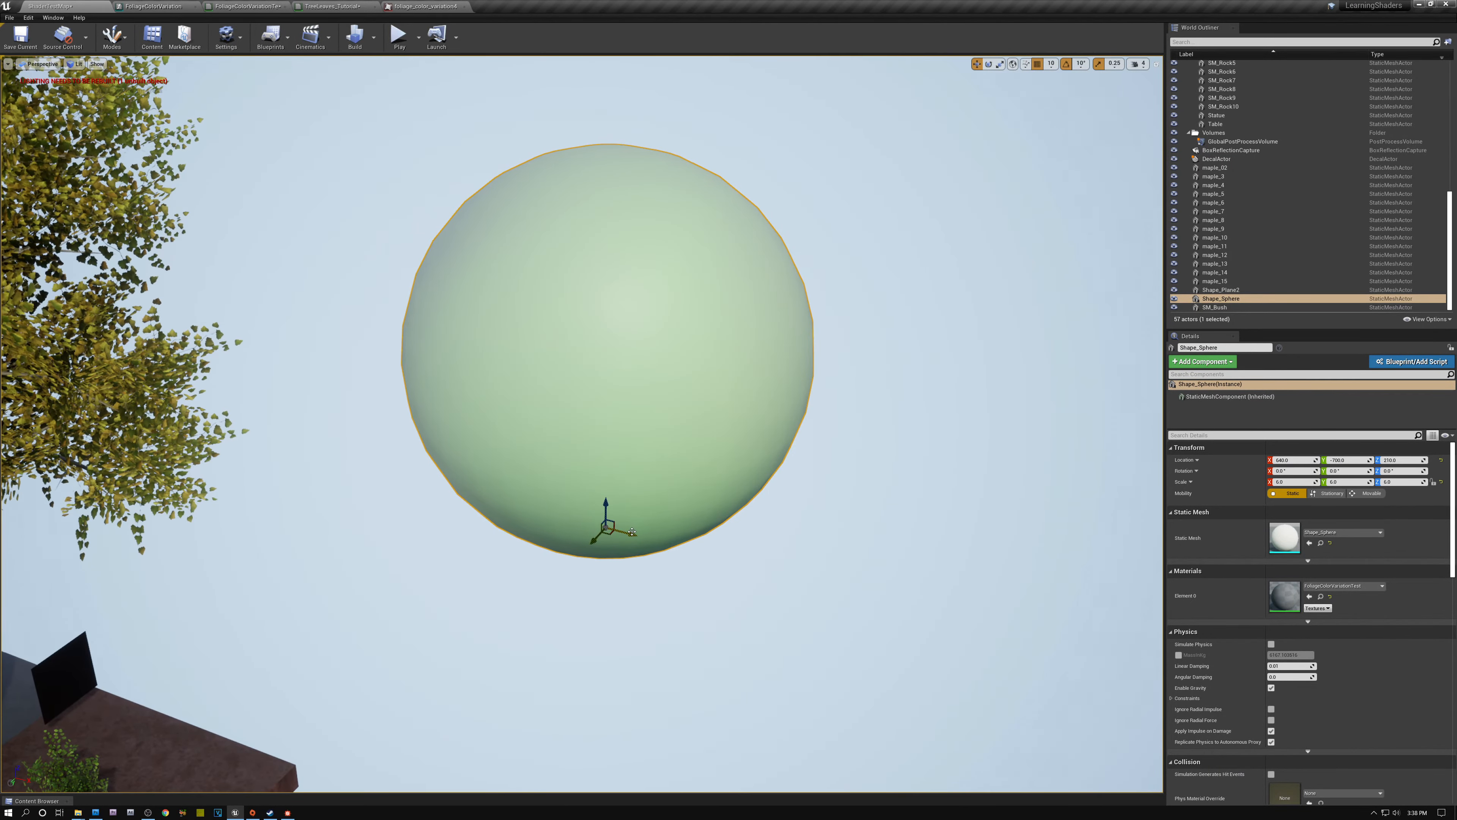
drag(631, 533, 722, 540)
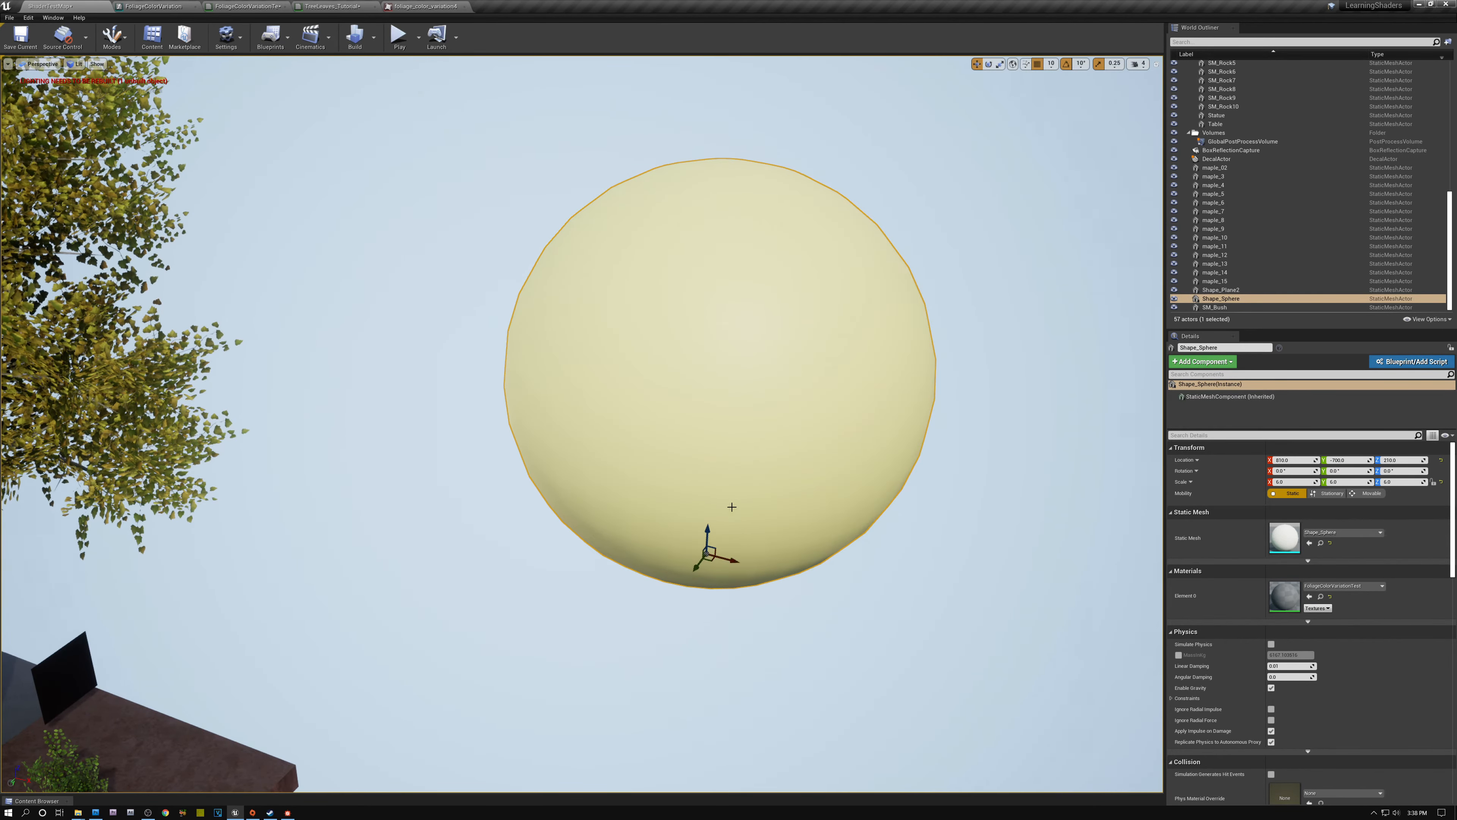
- Move back to the maple group in the level and compare the leaf colors between and within the trees
scroll(741, 536, down, 6)
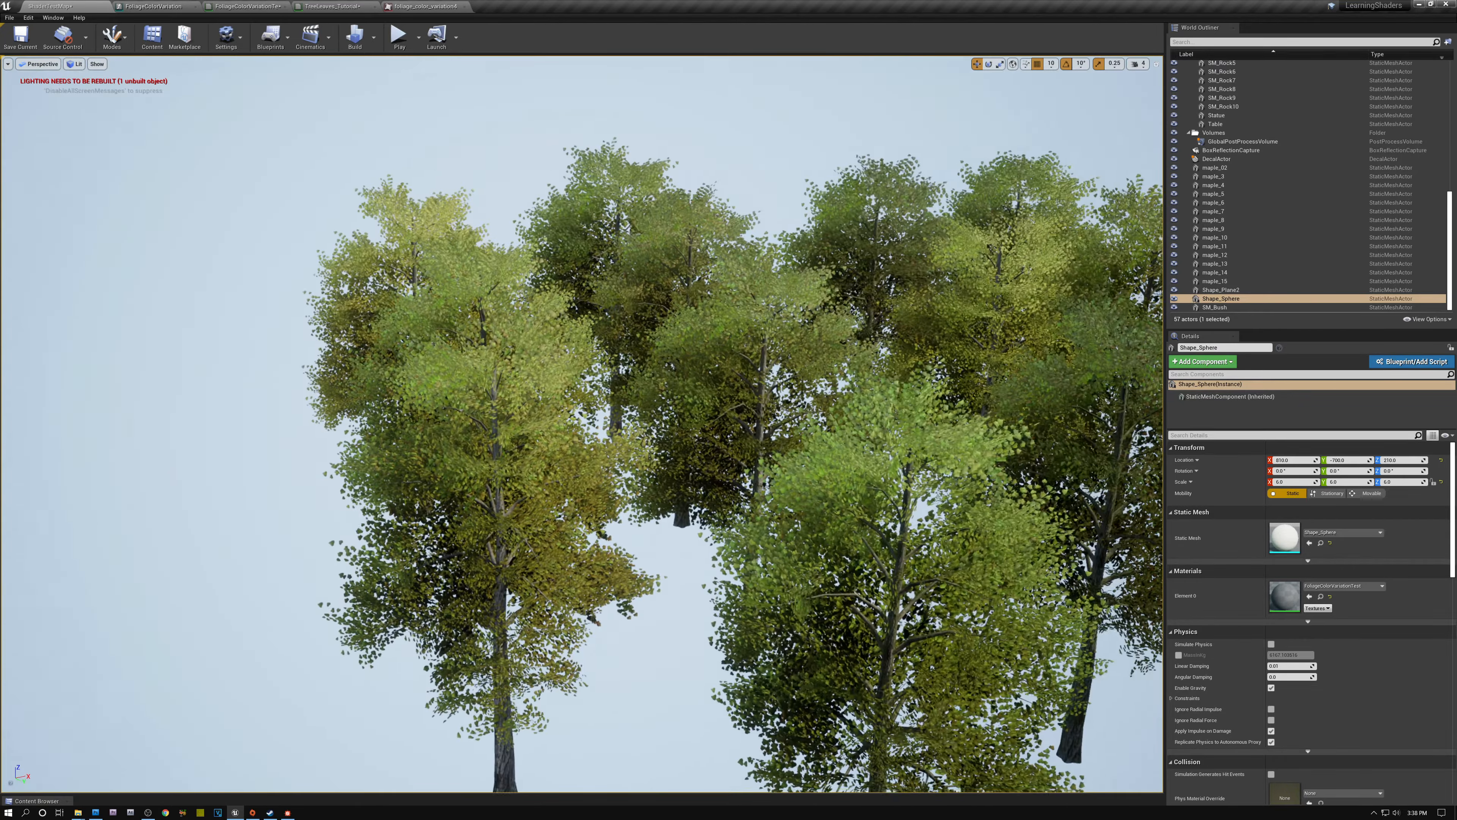
key(d)
right_drag(582, 425, 679, 454)
key(w)
key(s)
key(a)
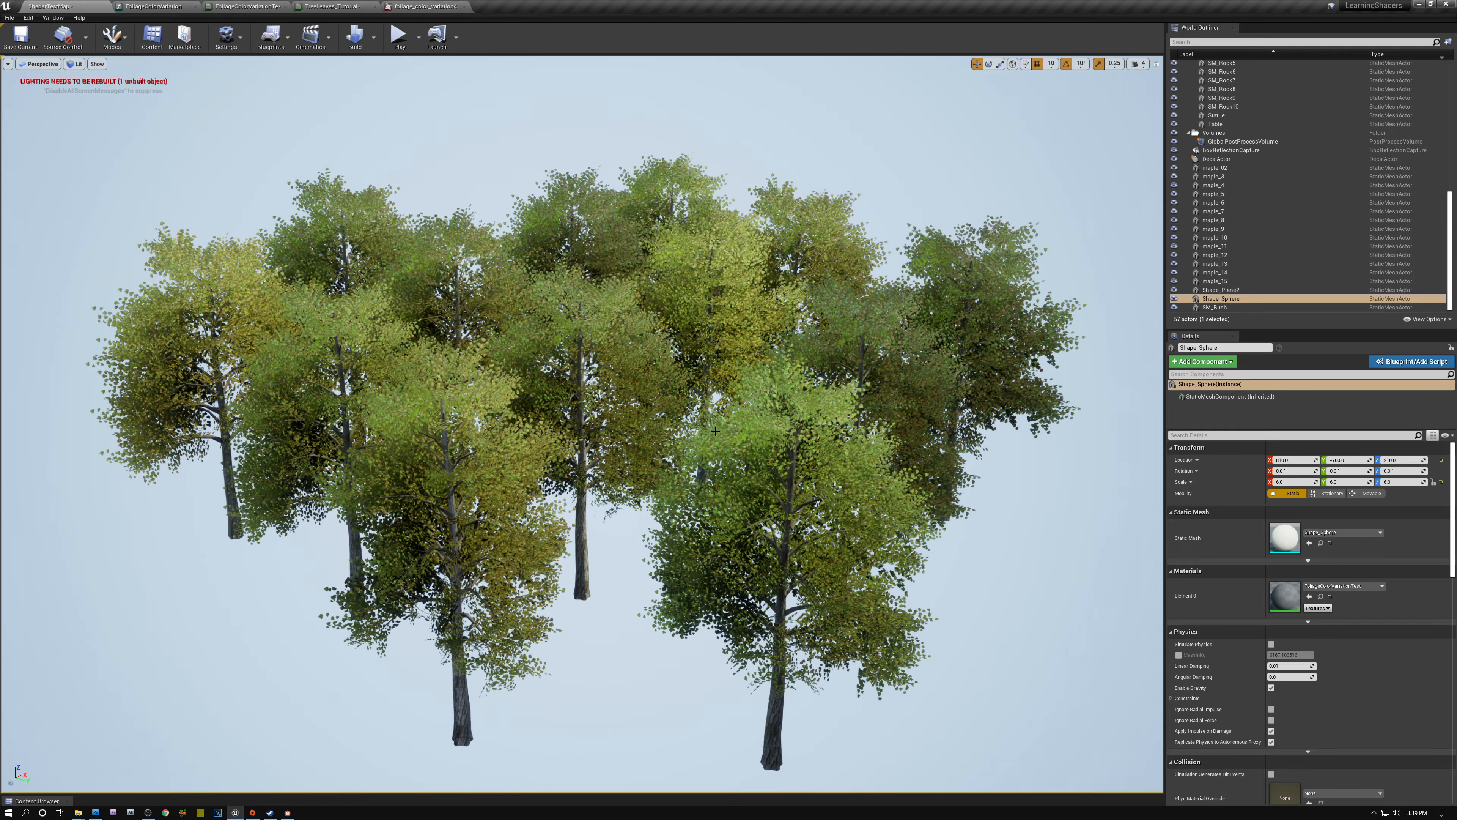
- In FoliageColorVariation, select the constant that feeds the B input of the Divide node
click(153, 6)
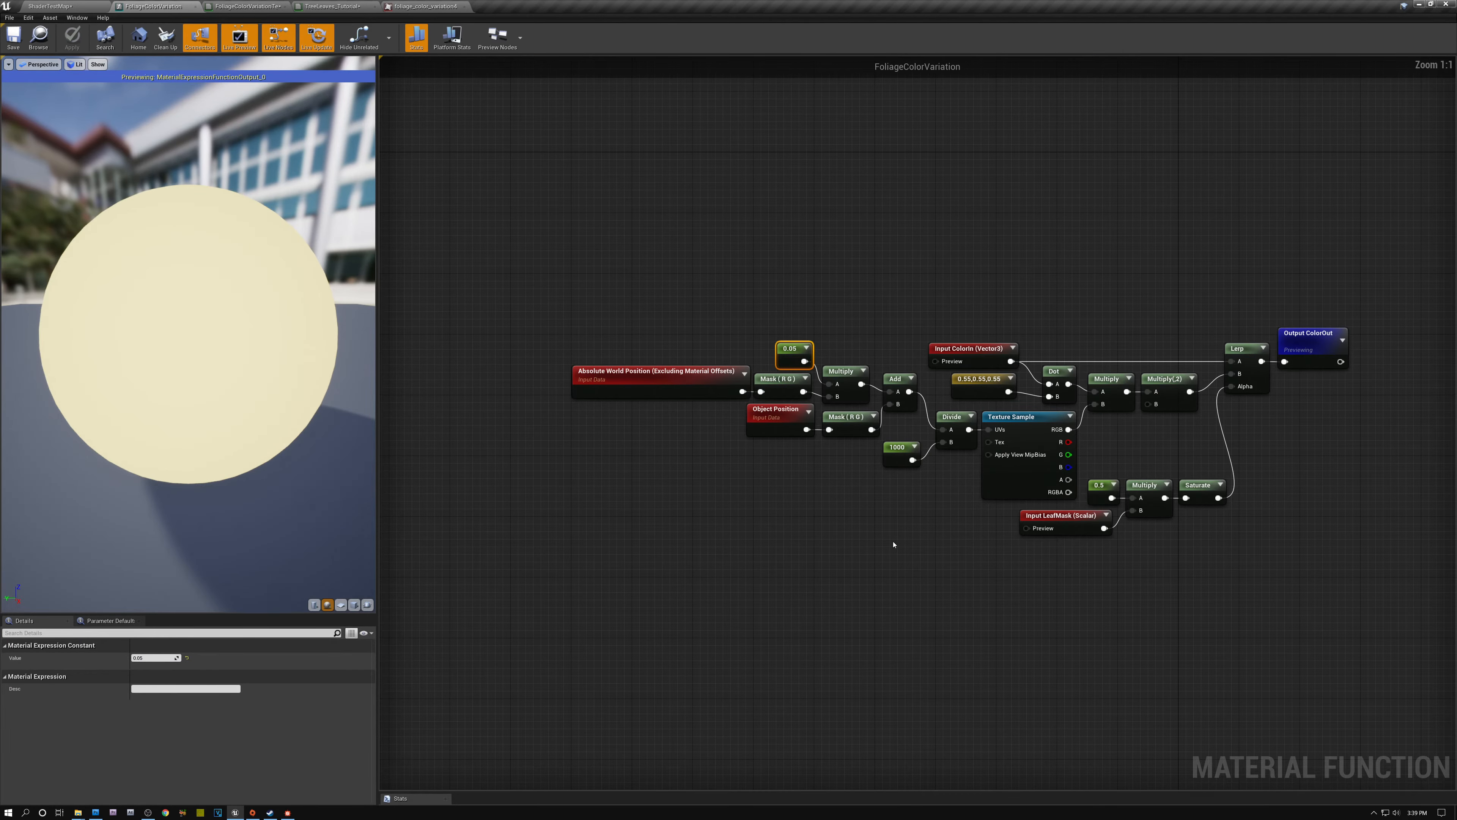
click(898, 451)
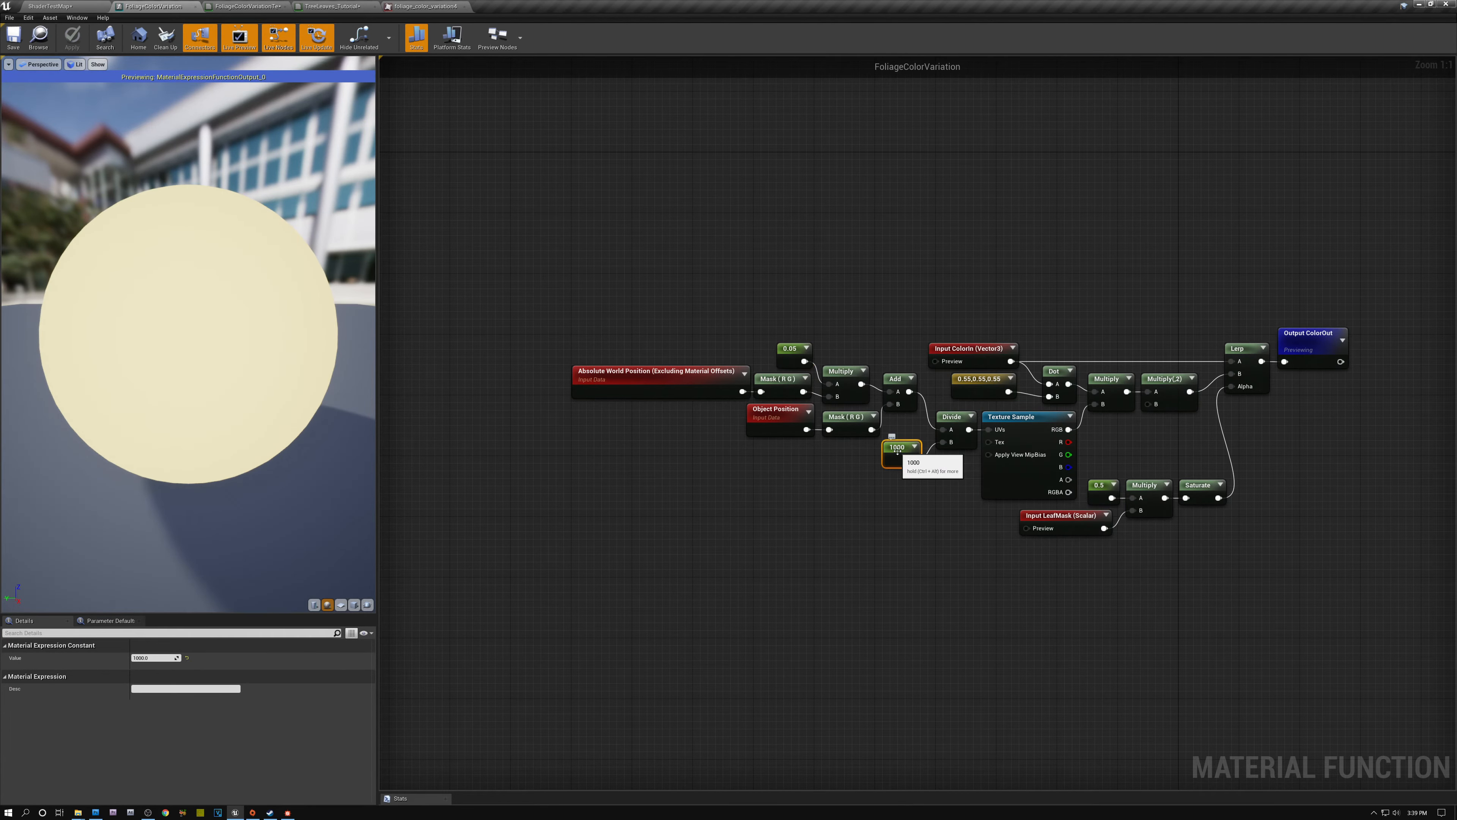